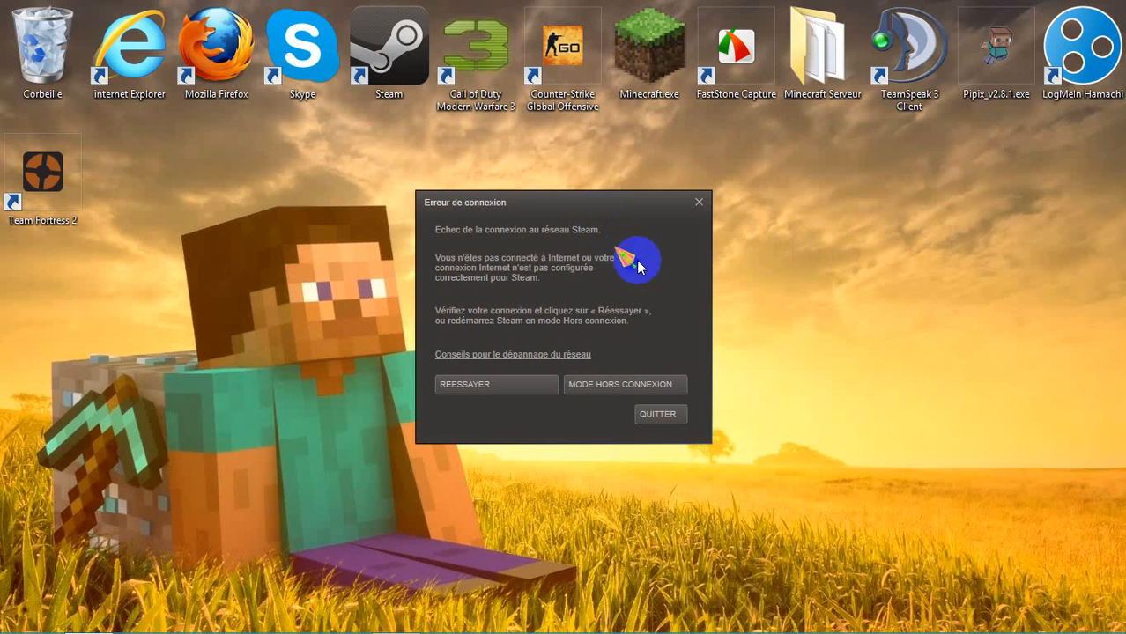
- Quit Steam from its connection error dialog and dismiss the avast! update notification
{"action": "left_click", "coordinate": [643, 419]}
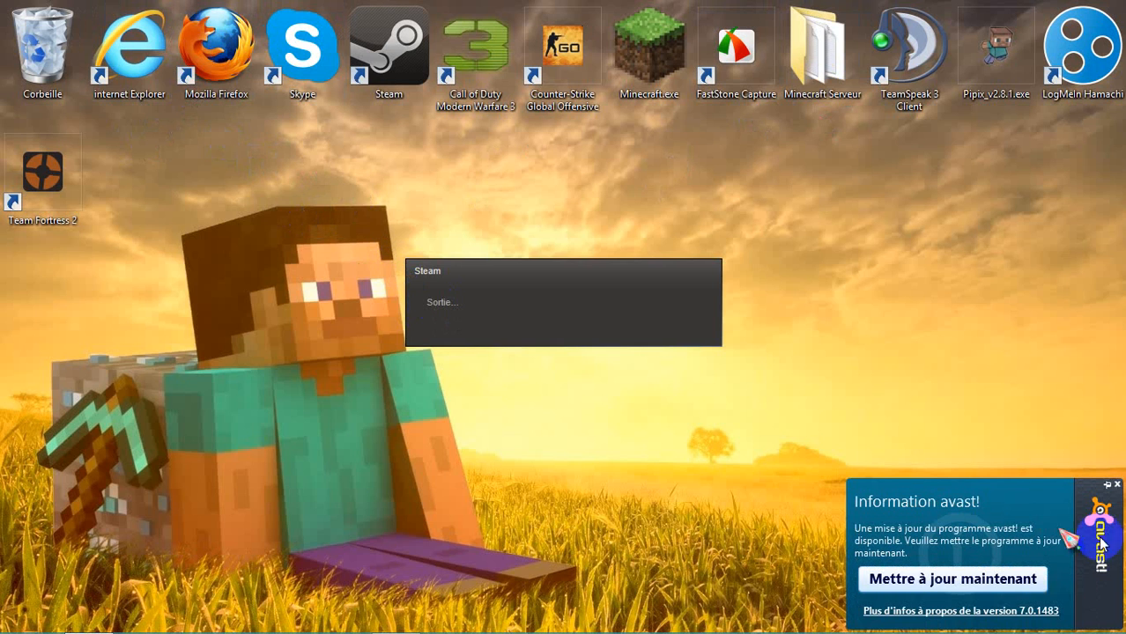
{"action": "left_click", "coordinate": [1116, 486]}
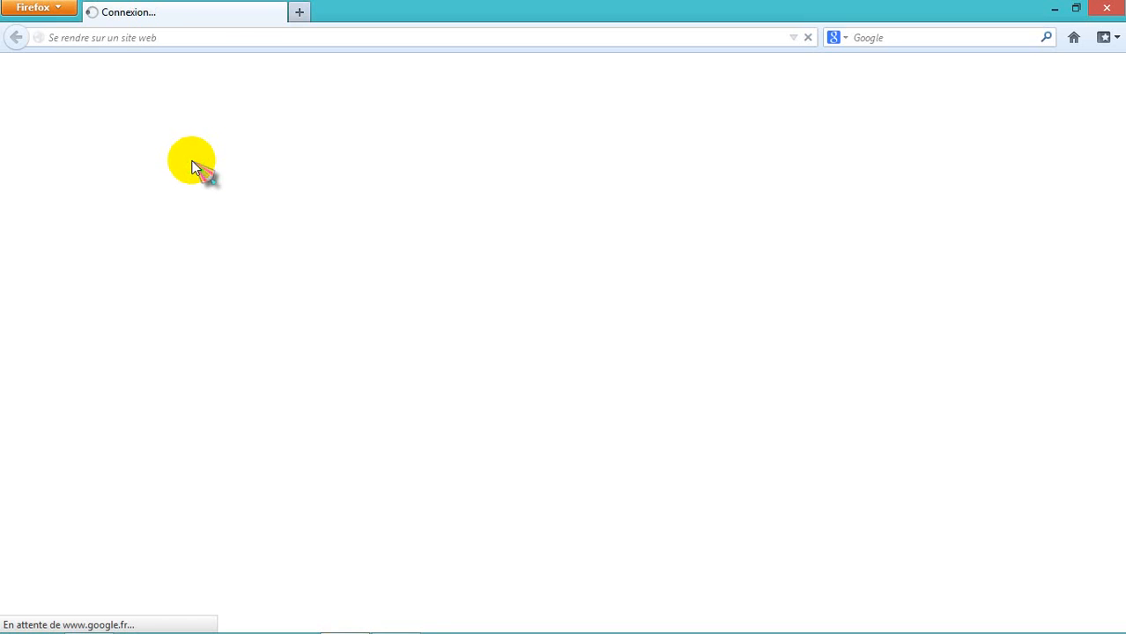
- Go to minecraft.net in Firefox and open the game's download page
{"action": "left_click", "coordinate": [208, 36]}
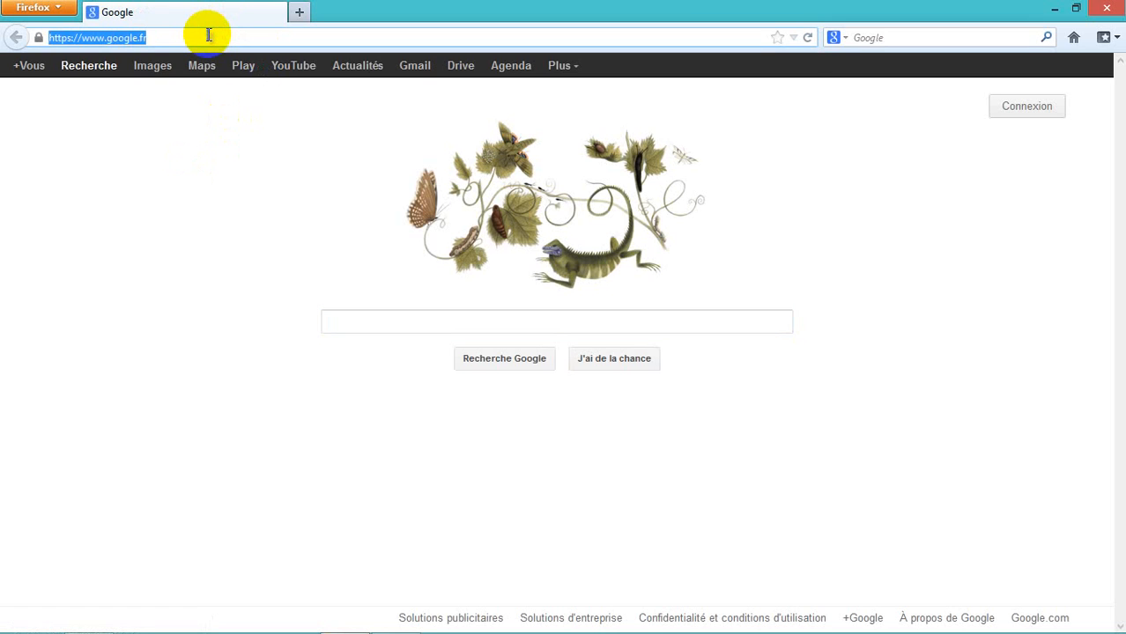
{"action": "type", "text": "minecraft.net/"}
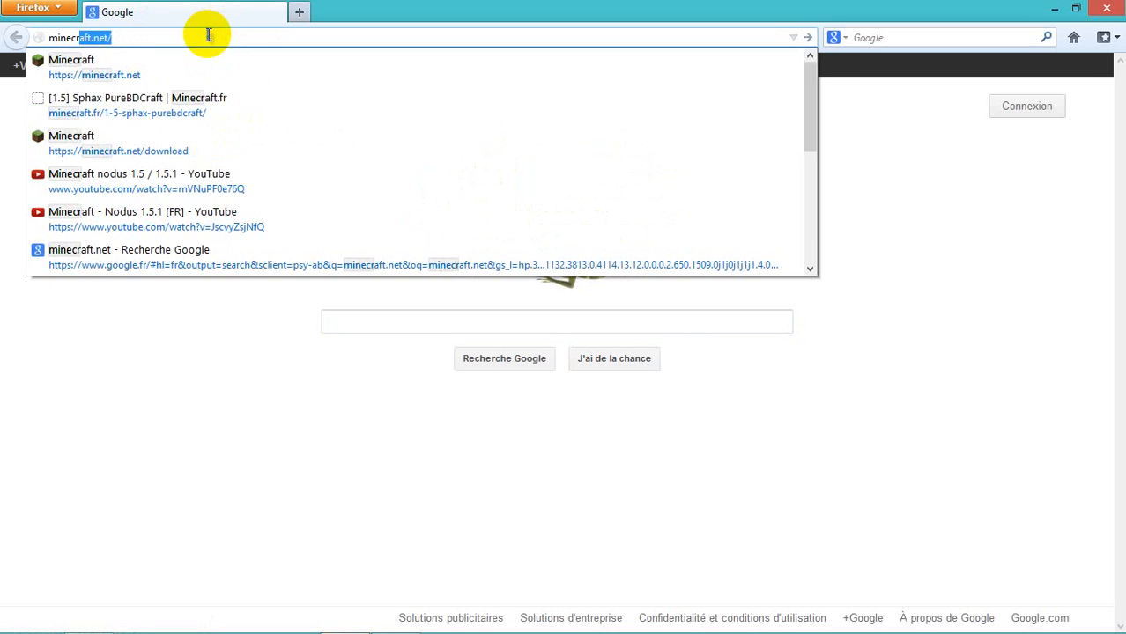
{"action": "key", "text": "Return"}
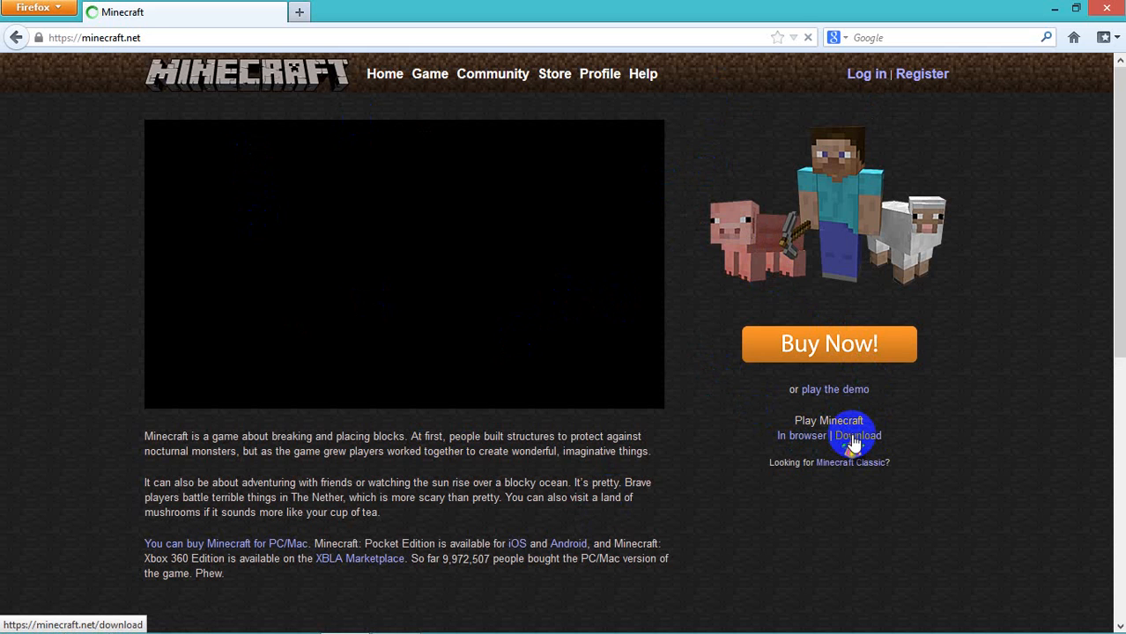
{"action": "left_click", "coordinate": [855, 437]}
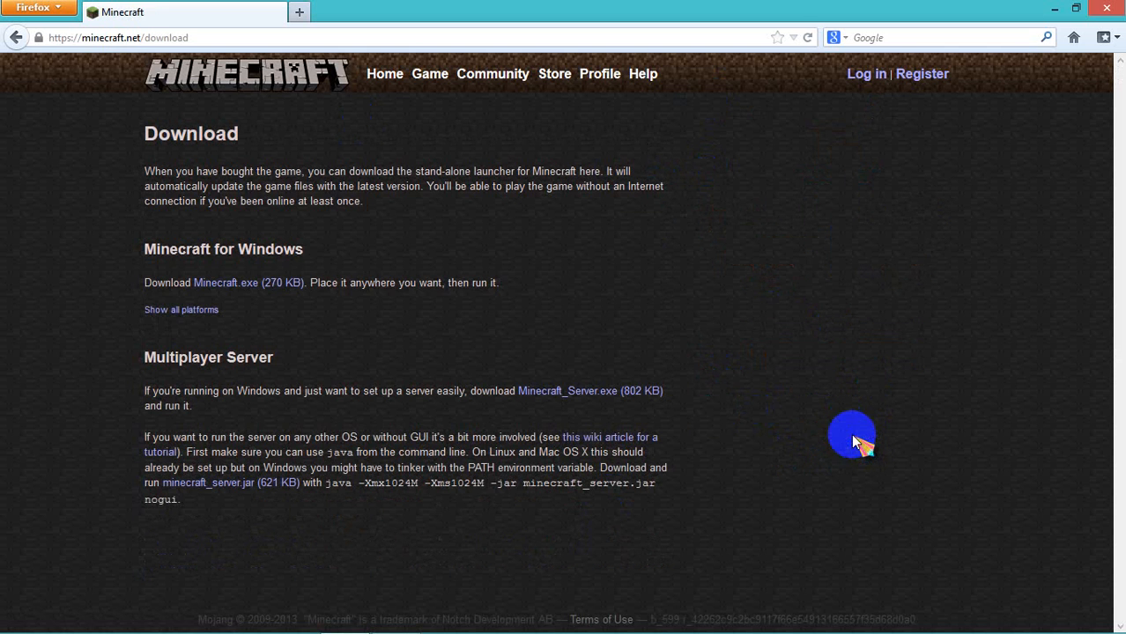
- Download the multiplayer server file Minecraft_Server.exe and minimize the browser
{"action": "left_click", "coordinate": [546, 396]}
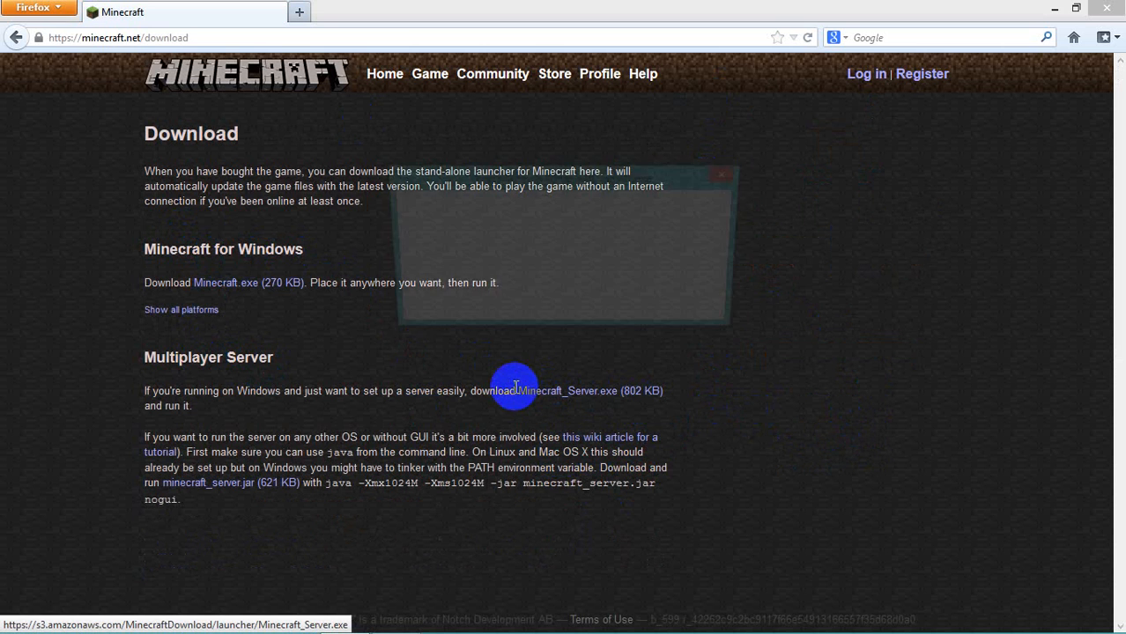
{"action": "left_click", "coordinate": [574, 309]}
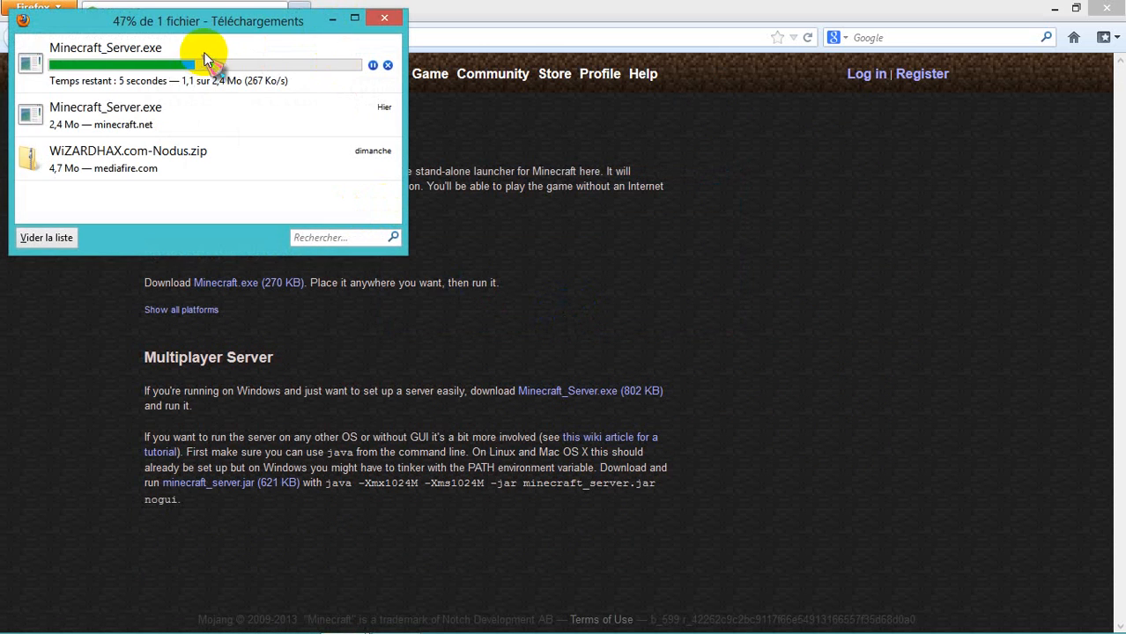
{"action": "left_click", "coordinate": [1054, 8]}
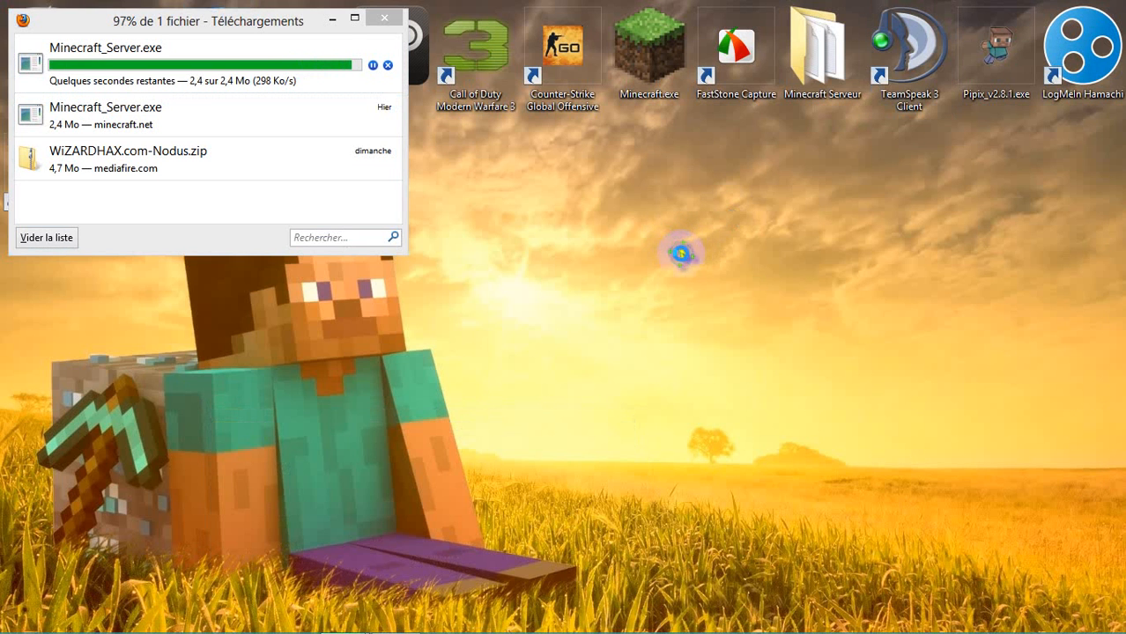
- Create a new folder on the desktop named "Tuto serveur minecraft 1.5.1"
{"action": "right_click", "coordinate": [678, 238]}
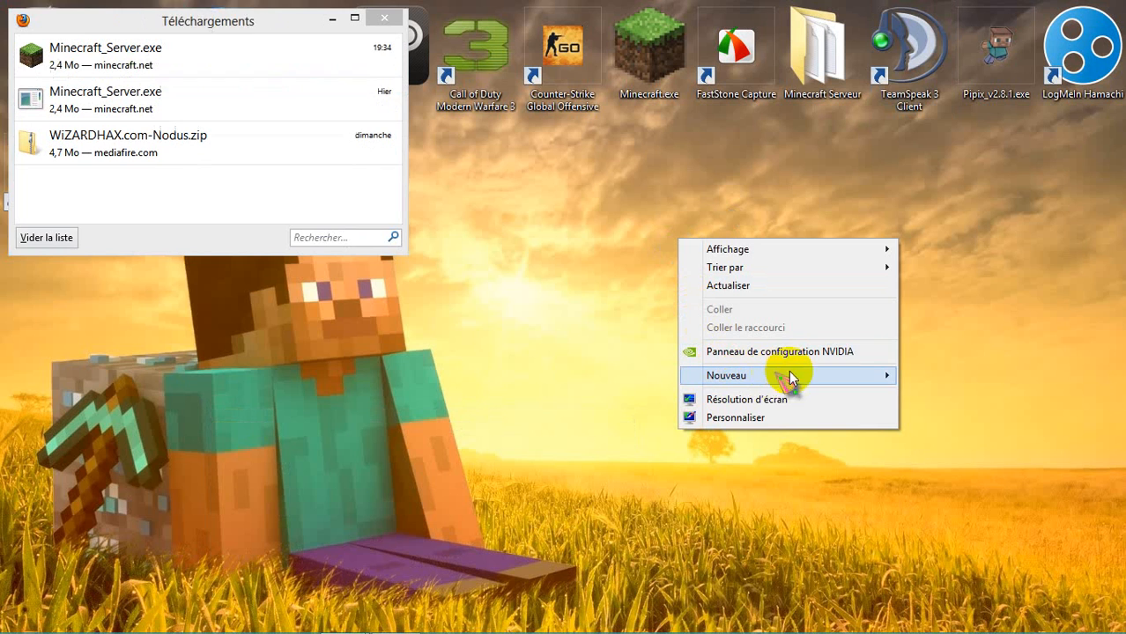
{"action": "mouse_move", "coordinate": [883, 379]}
{"action": "left_click", "coordinate": [936, 375]}
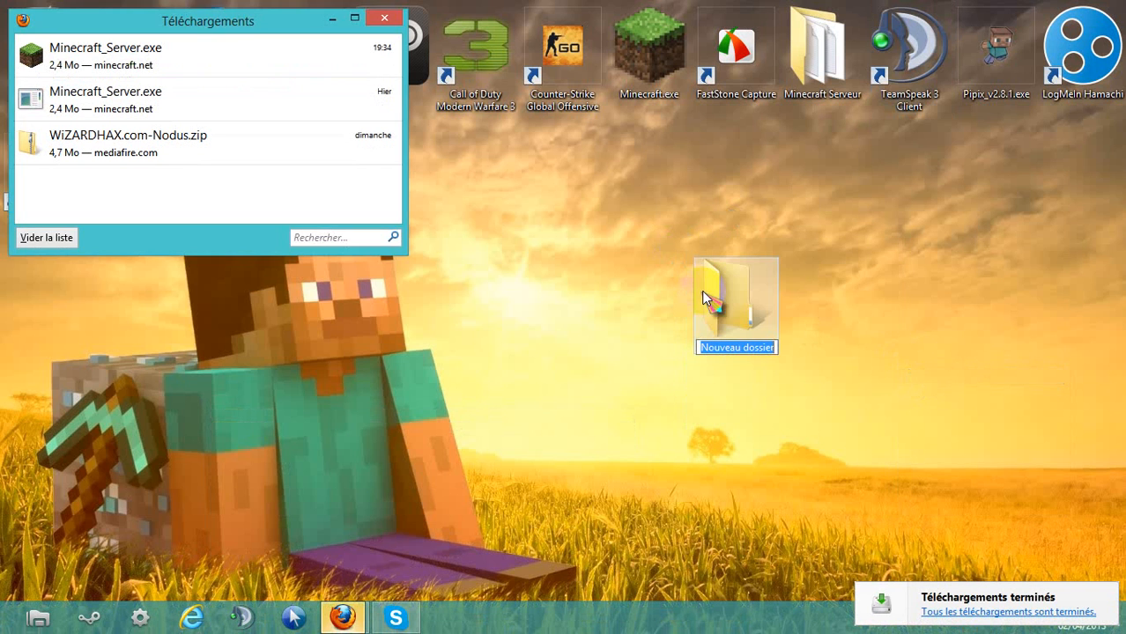
{"action": "key", "text": "BackSpace"}
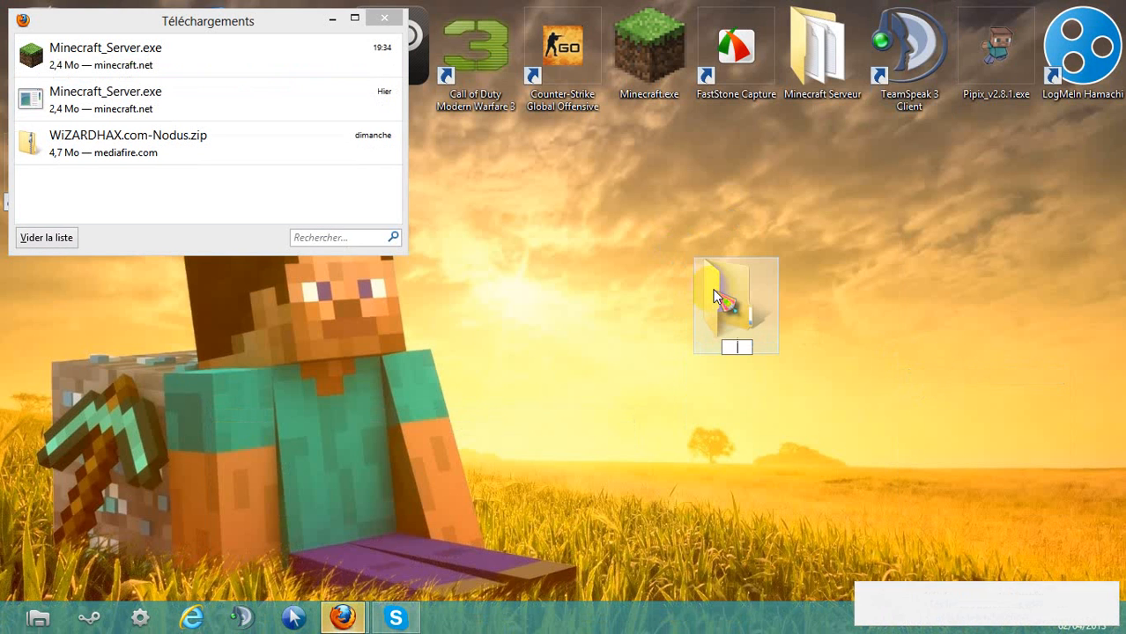
{"action": "type", "text": "Tu"}
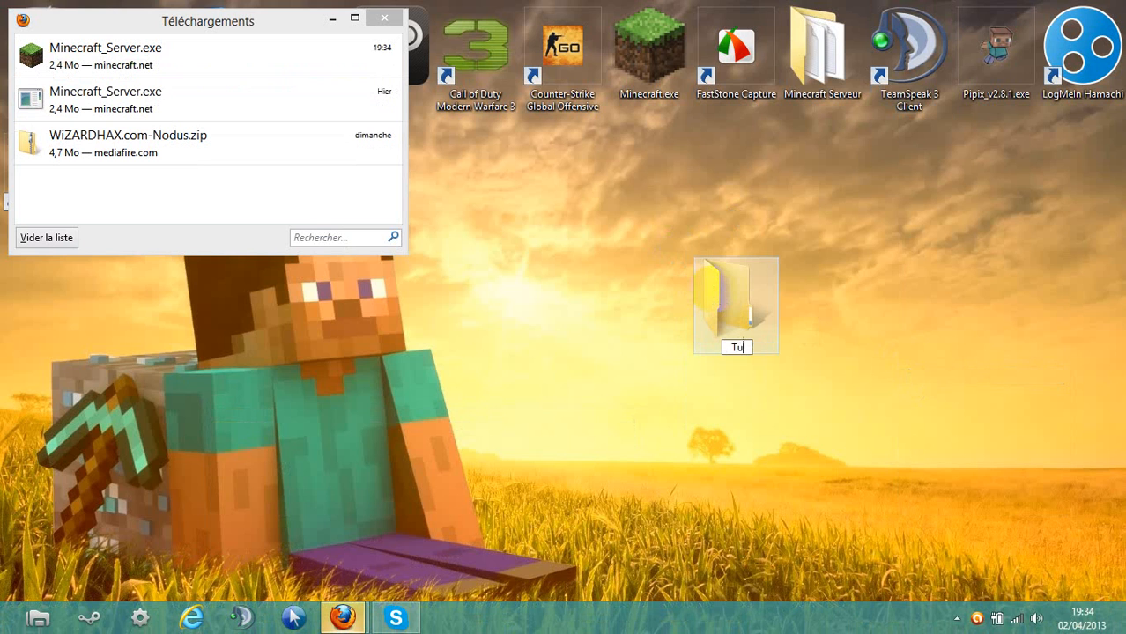
{"action": "type", "text": "to serveur m"}
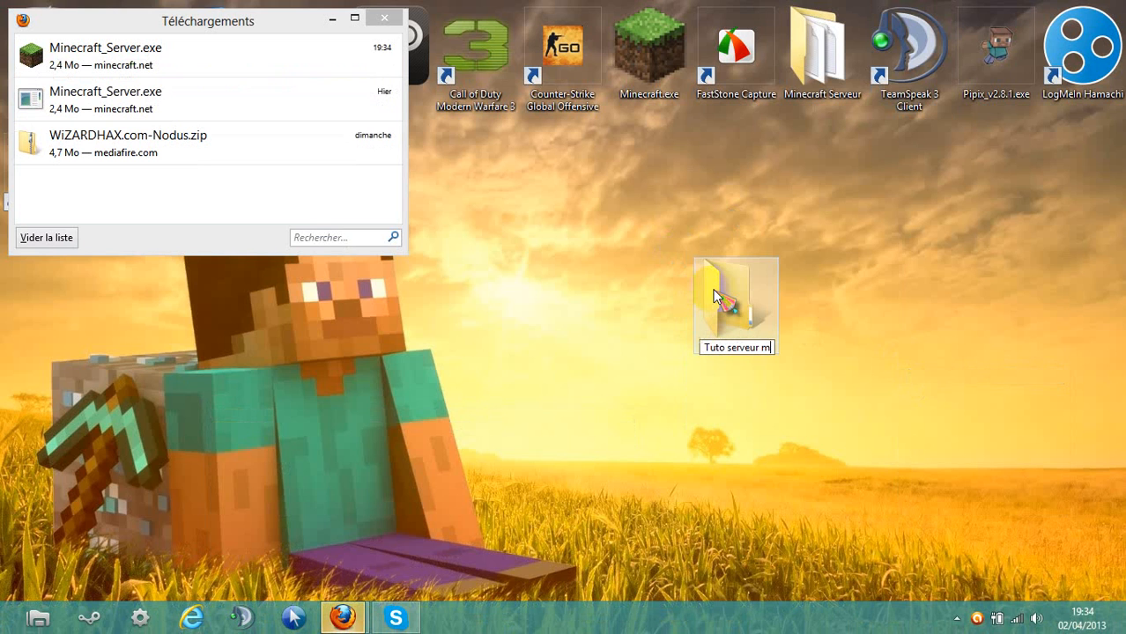
{"action": "type", "text": "inecraft 1.5.1"}
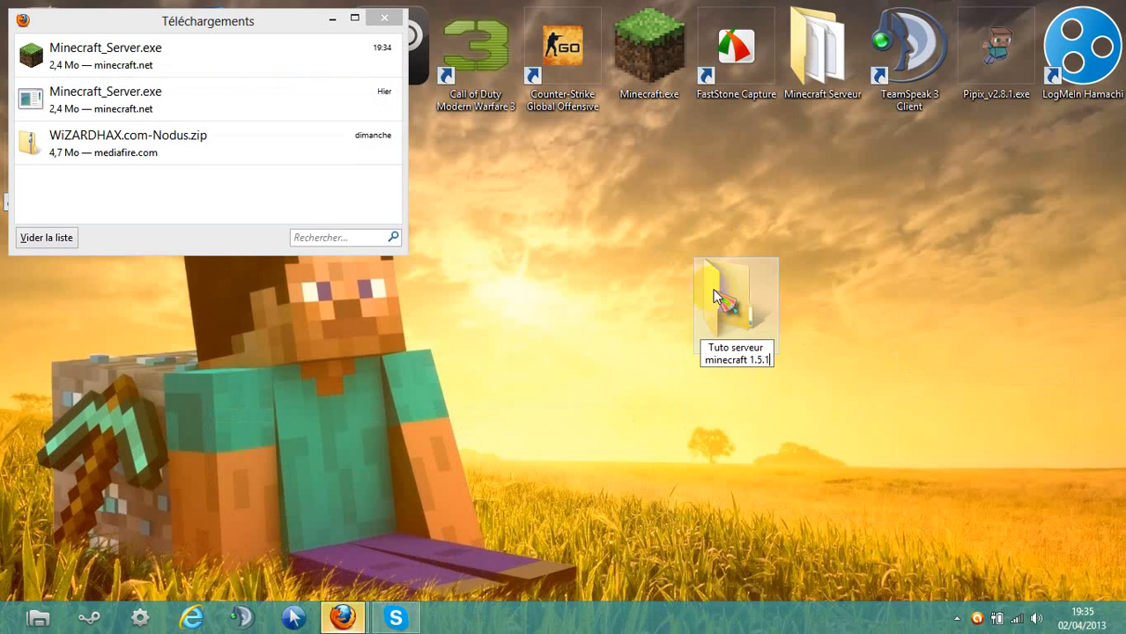
{"action": "key", "text": "Return"}
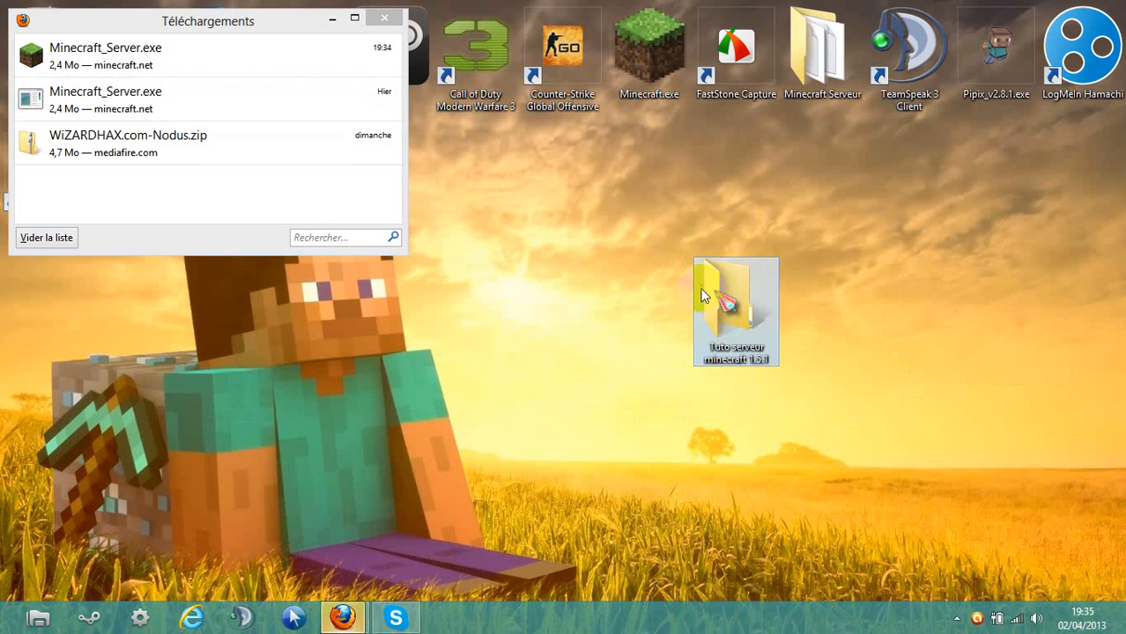
- Put the downloaded Minecraft_Server.exe into the Tuto serveur minecraft 1.5.1 folder and launch it from there
{"action": "left_click_drag", "start_coordinate": [79, 53], "coordinate": [721, 301]}
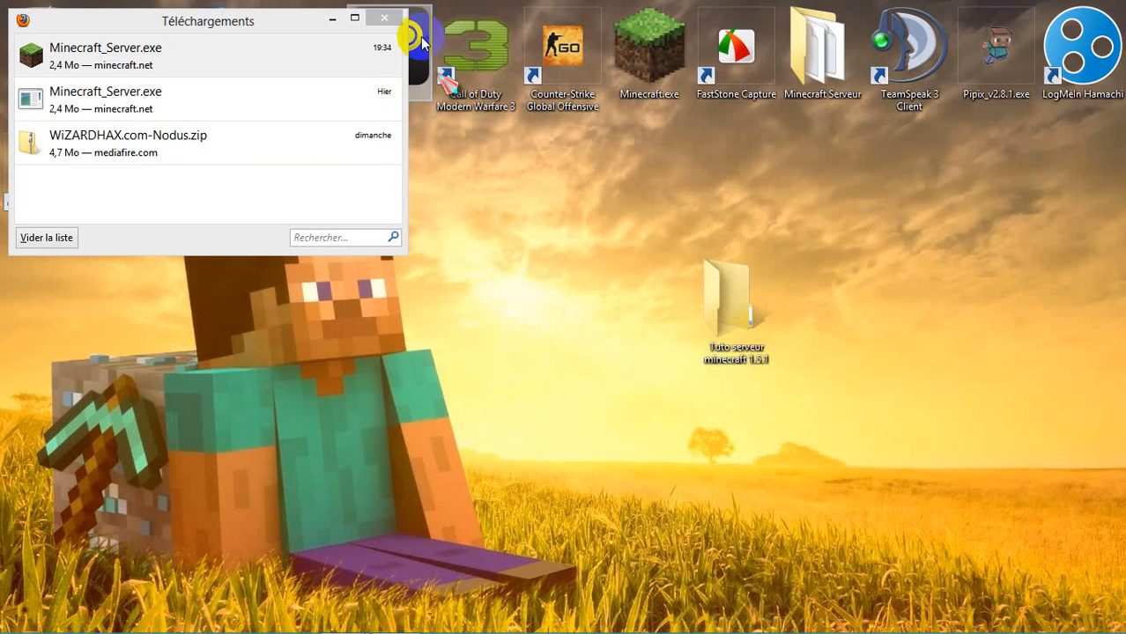
{"action": "left_click", "coordinate": [385, 18]}
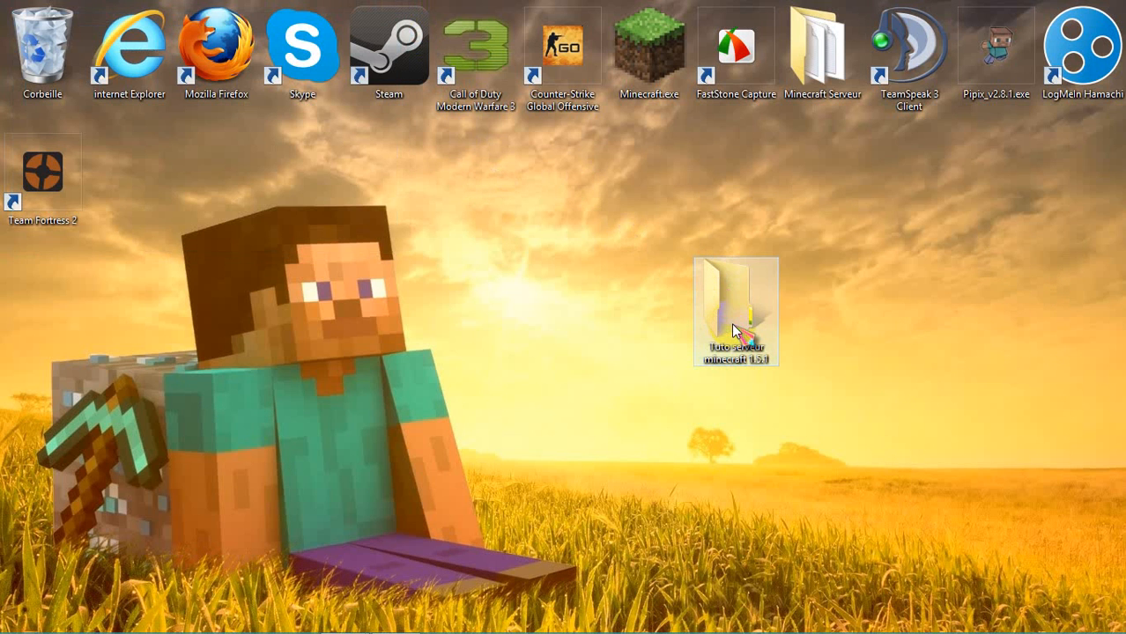
{"action": "double_click", "coordinate": [731, 322]}
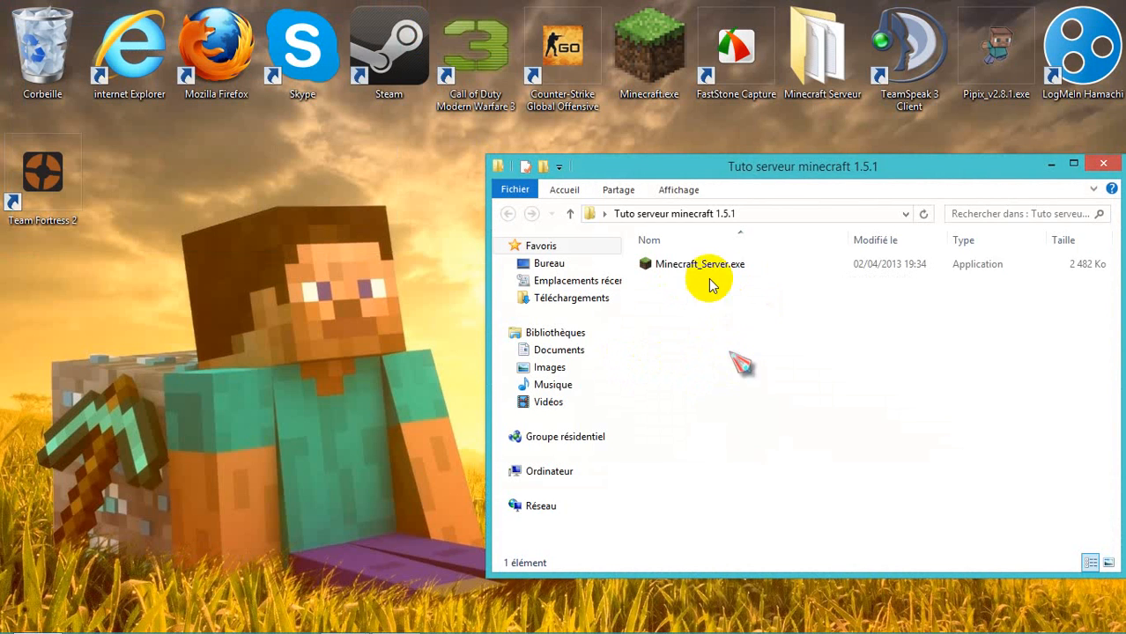
{"action": "left_click", "coordinate": [703, 267]}
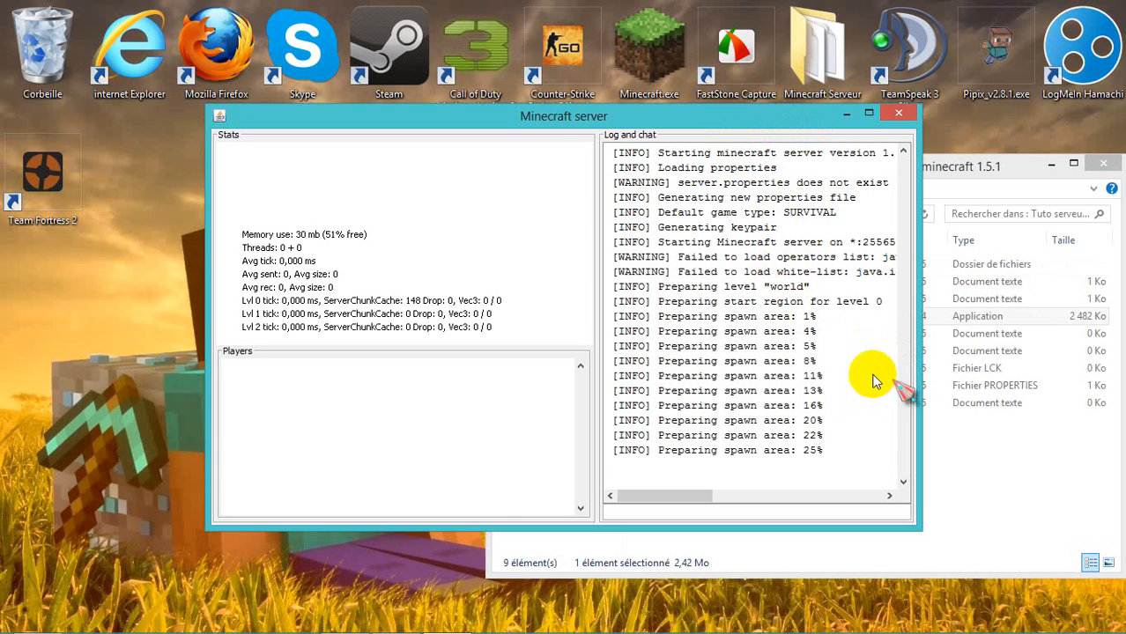
- Examine the files generated in the server folder and the actions available for the world folder
{"action": "left_click", "coordinate": [982, 168]}
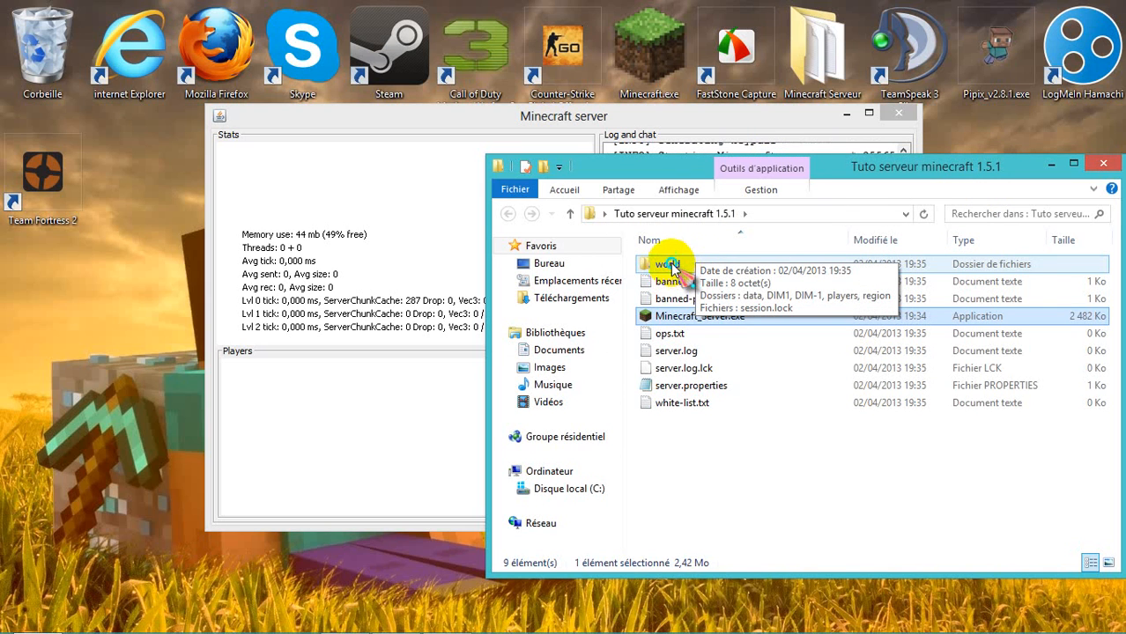
{"action": "left_click", "coordinate": [670, 265]}
{"action": "right_click", "coordinate": [672, 264]}
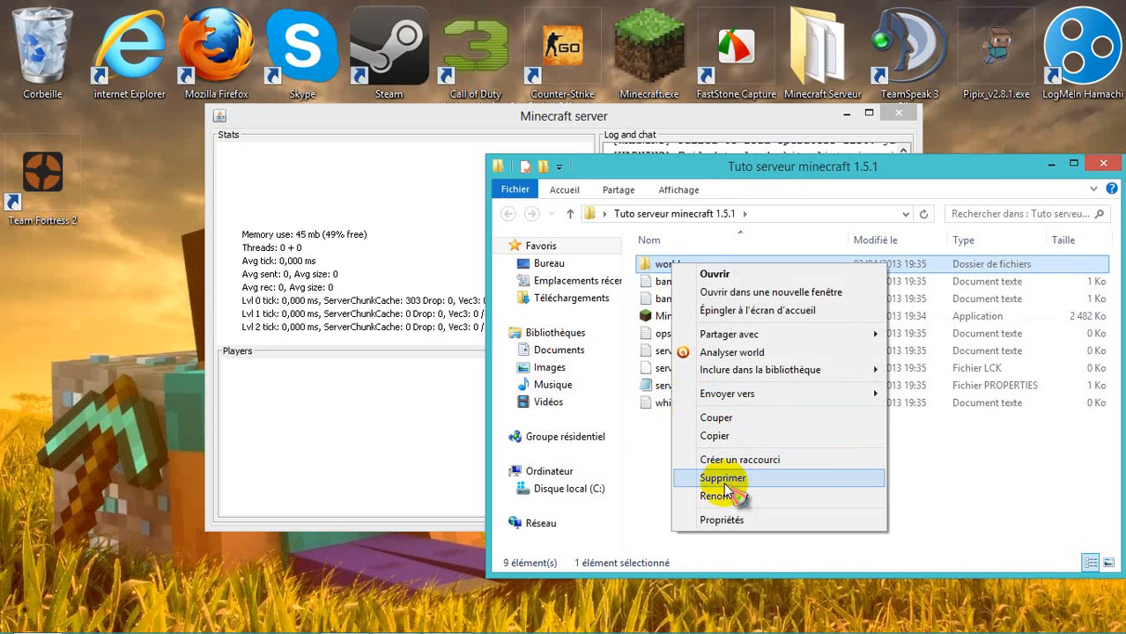
{"action": "left_click", "coordinate": [931, 485]}
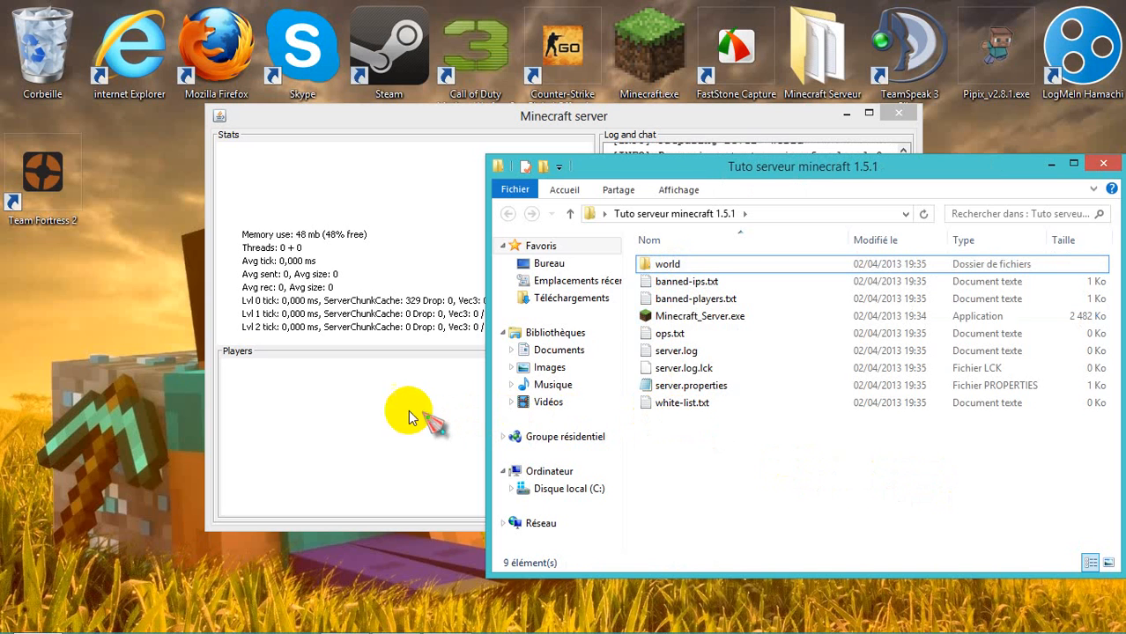
- Examine the .minecraft saves folder under %appdata% beside the server folder, and close its window
{"action": "key", "text": "super+r"}
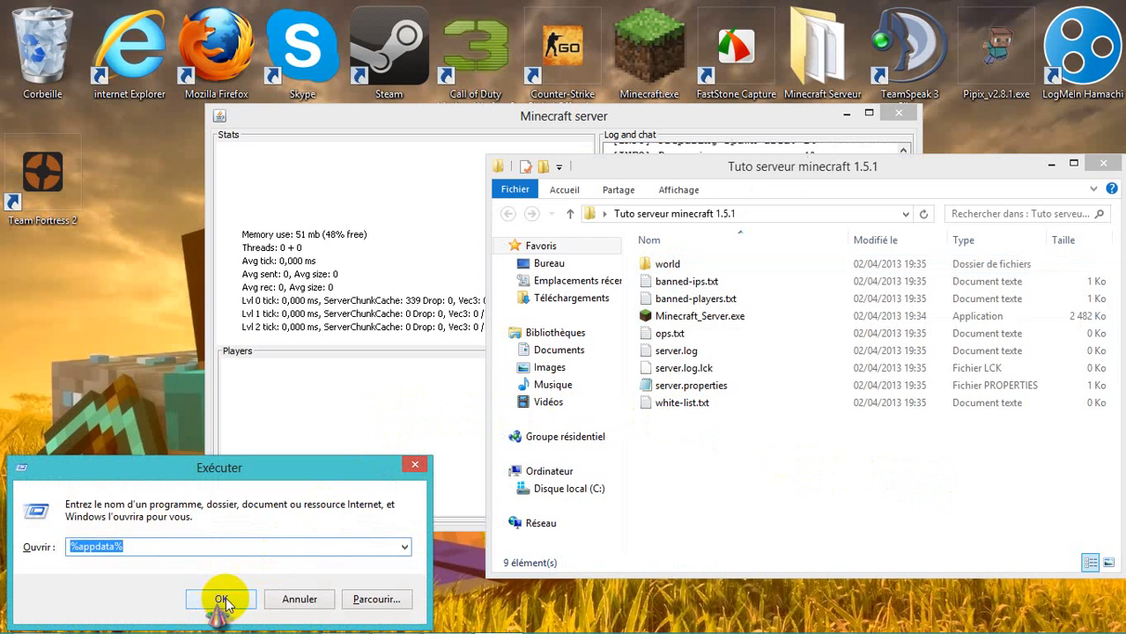
{"action": "left_click", "coordinate": [225, 602]}
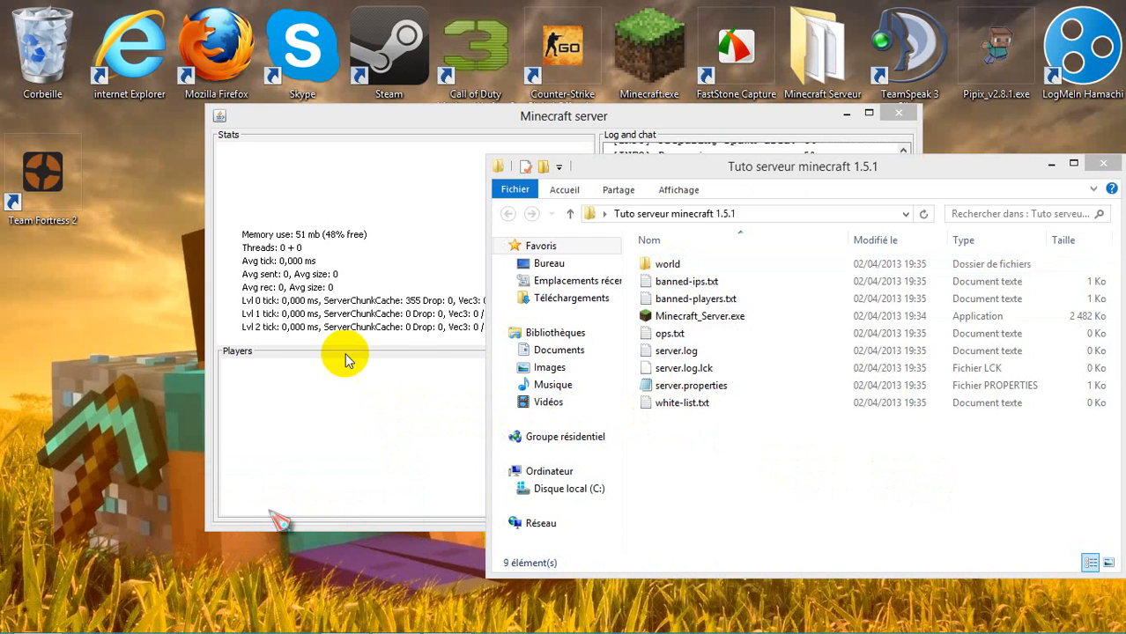
{"action": "double_click", "coordinate": [667, 266]}
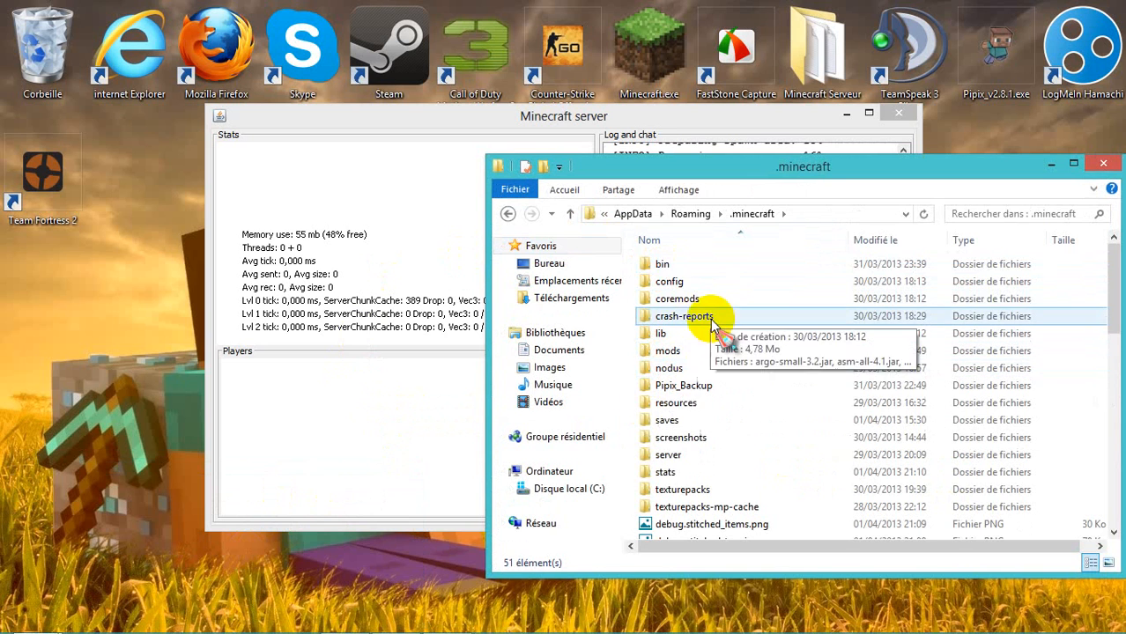
{"action": "double_click", "coordinate": [684, 421]}
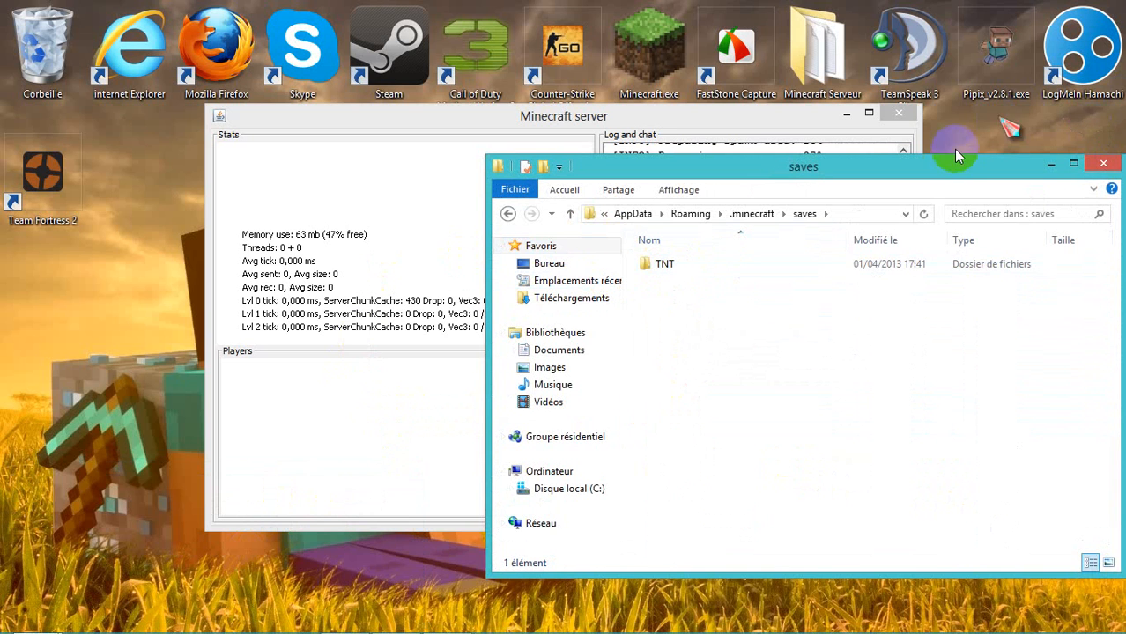
{"action": "left_click_drag", "start_coordinate": [917, 169], "coordinate": [704, 166]}
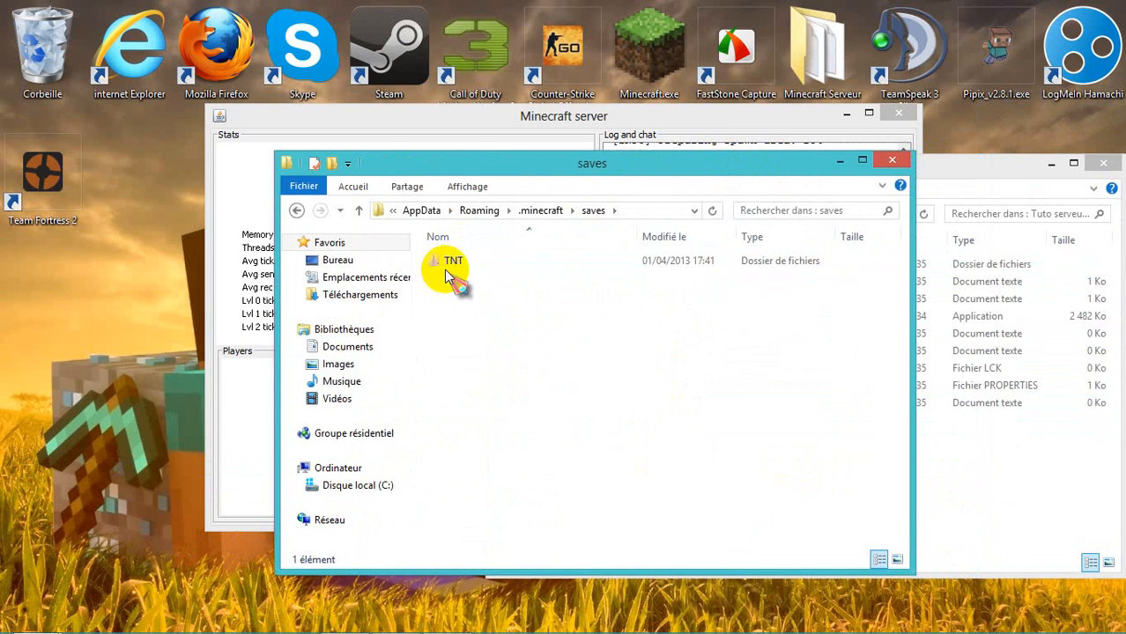
{"action": "left_click", "coordinate": [455, 261]}
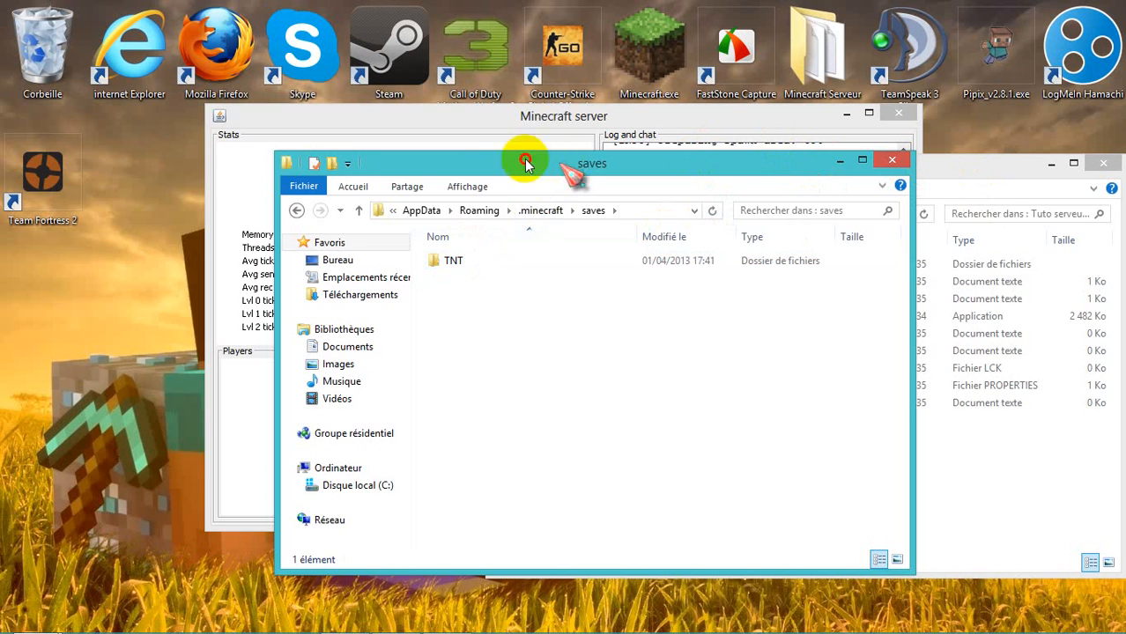
{"action": "left_click_drag", "start_coordinate": [520, 156], "coordinate": [380, 127]}
{"action": "left_click", "coordinate": [474, 300]}
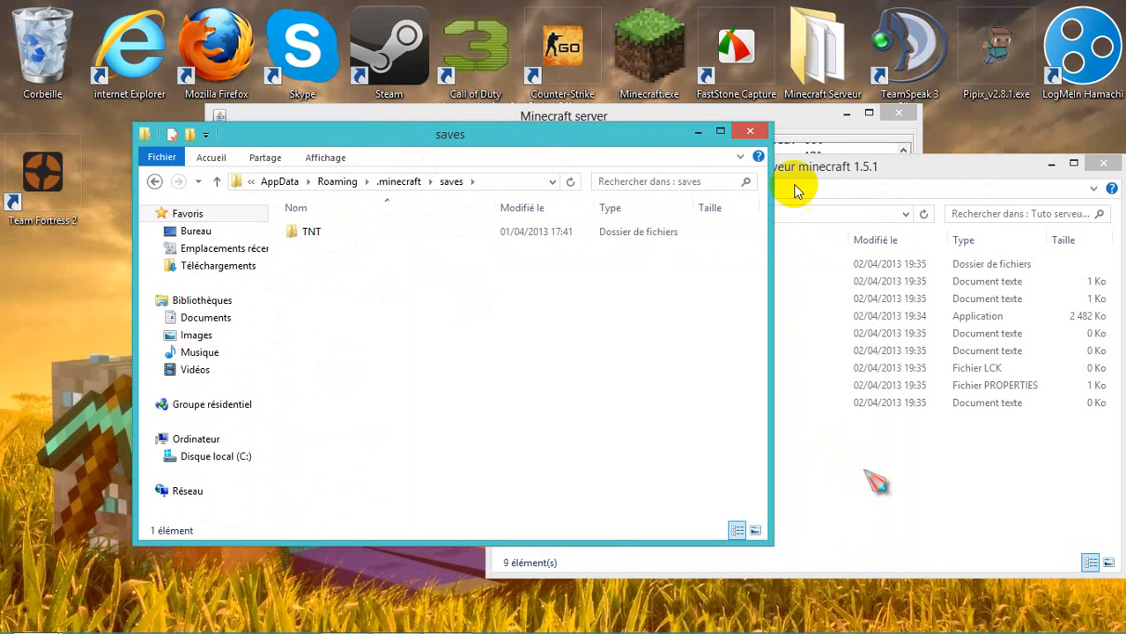
{"action": "left_click", "coordinate": [752, 132]}
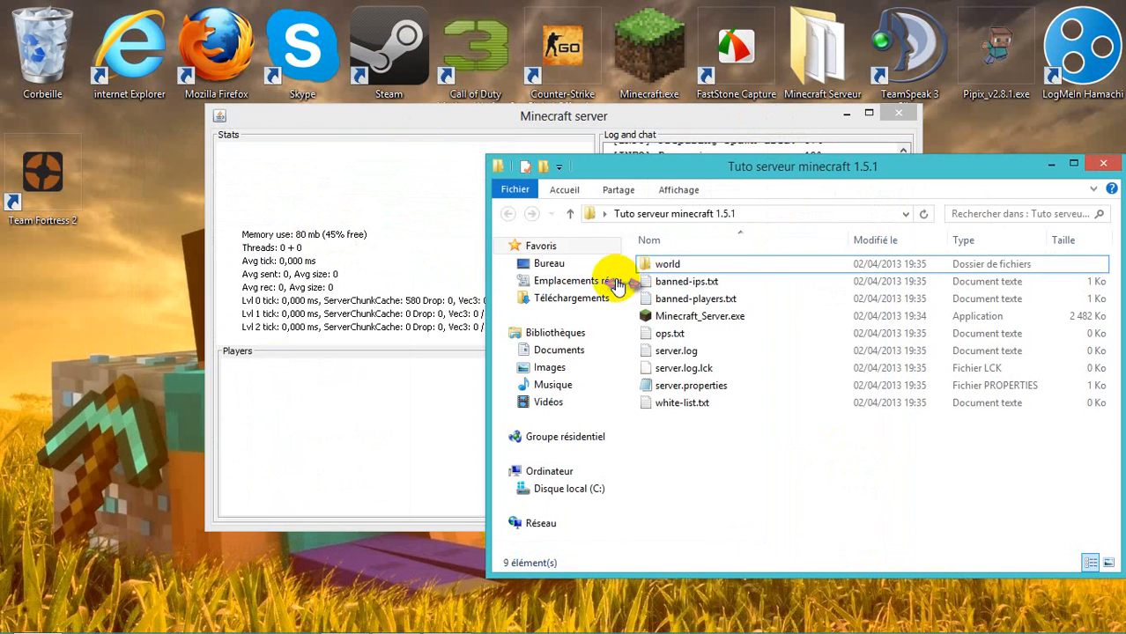
- Stop the running Minecraft server by entering the stop command in its console
{"action": "left_click", "coordinate": [528, 119]}
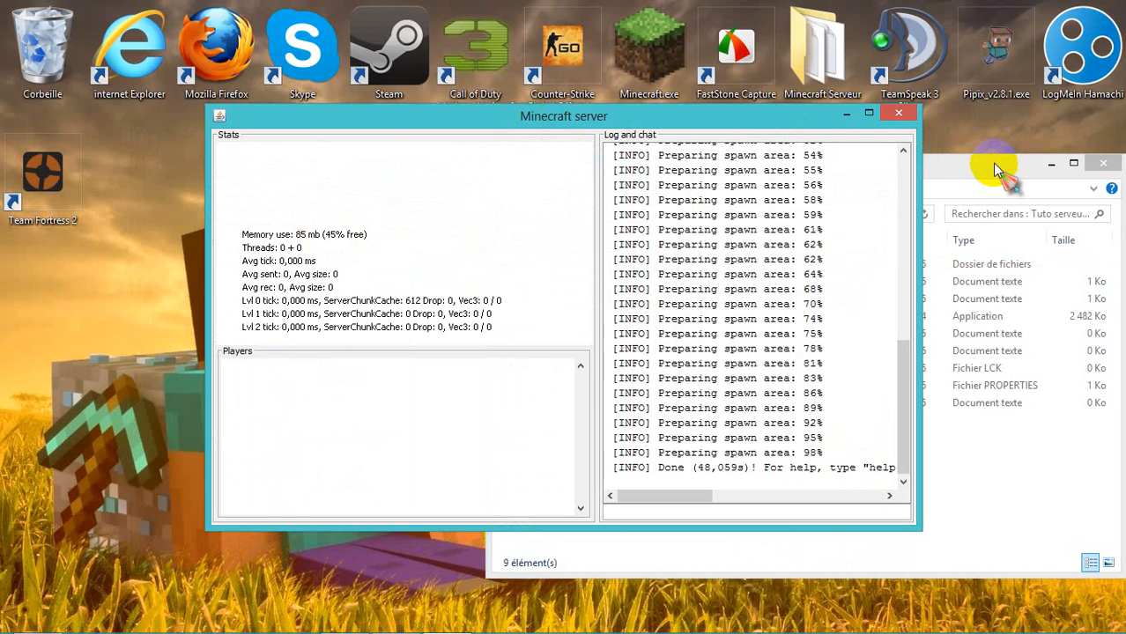
{"action": "left_click", "coordinate": [734, 512]}
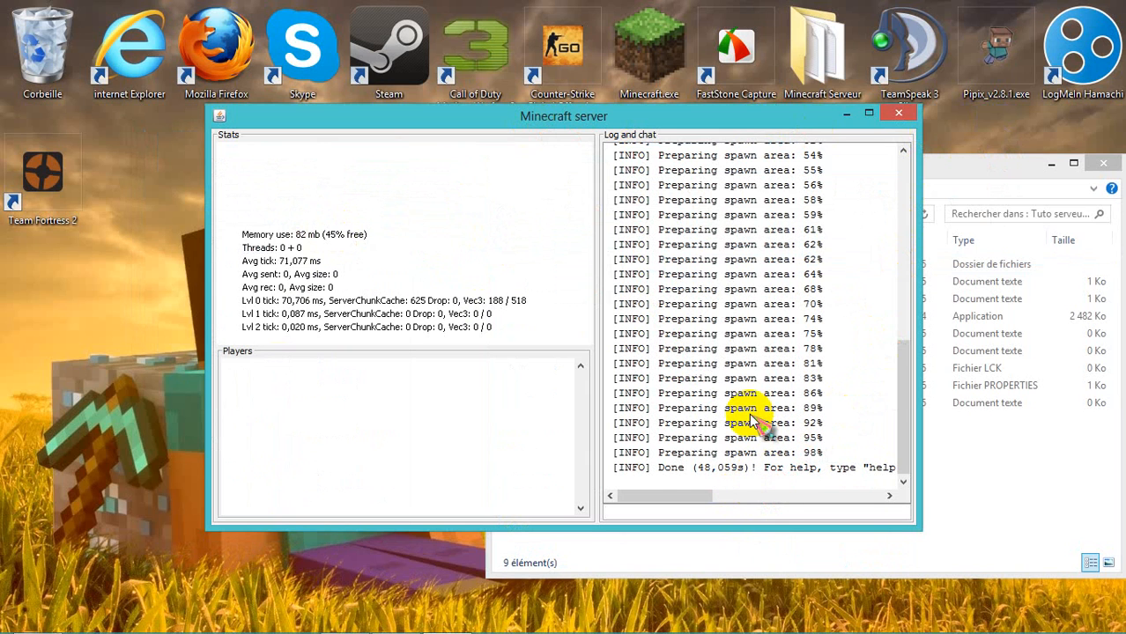
{"action": "type", "text": "stop"}
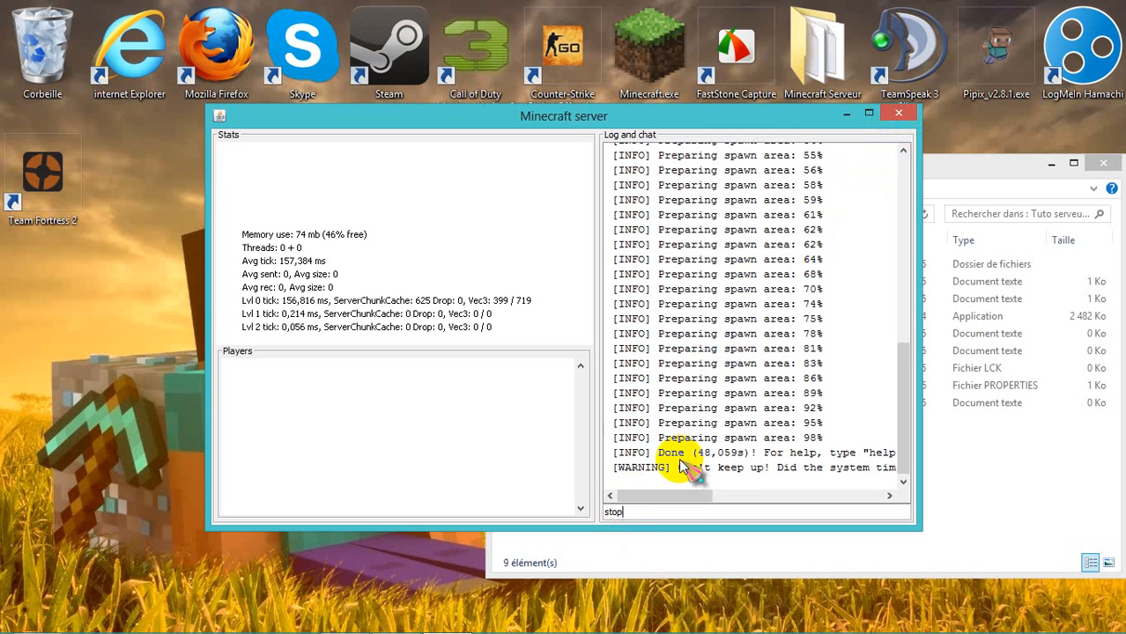
{"action": "key", "text": "Return"}
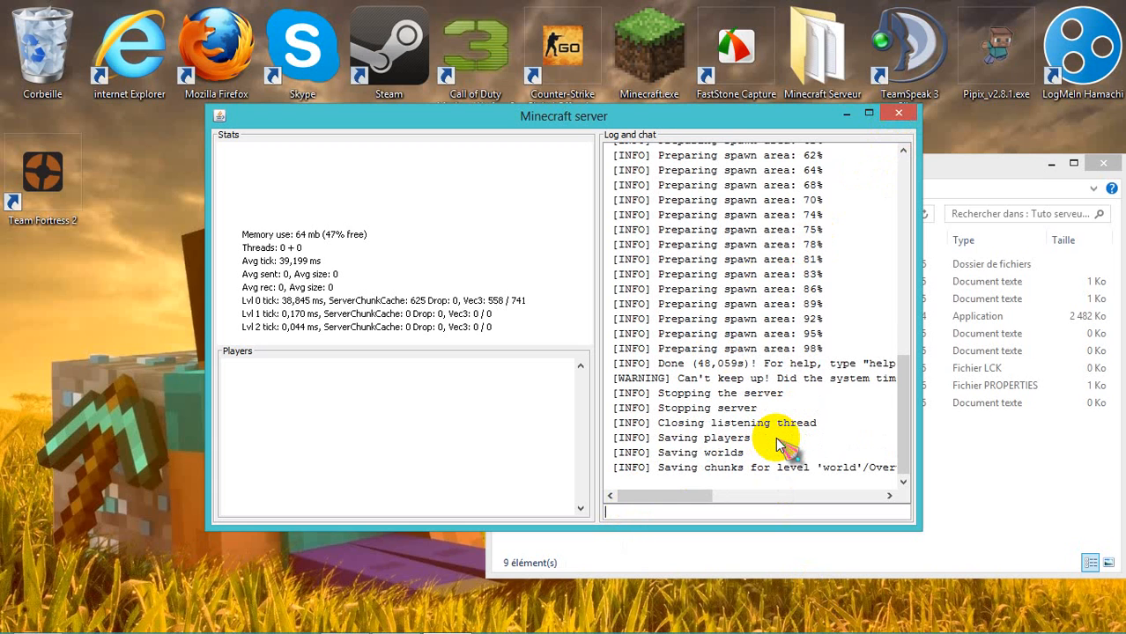
- Add the server owner's player name to ops.txt in the server folder, save the file and close it
{"action": "left_click", "coordinate": [970, 165]}
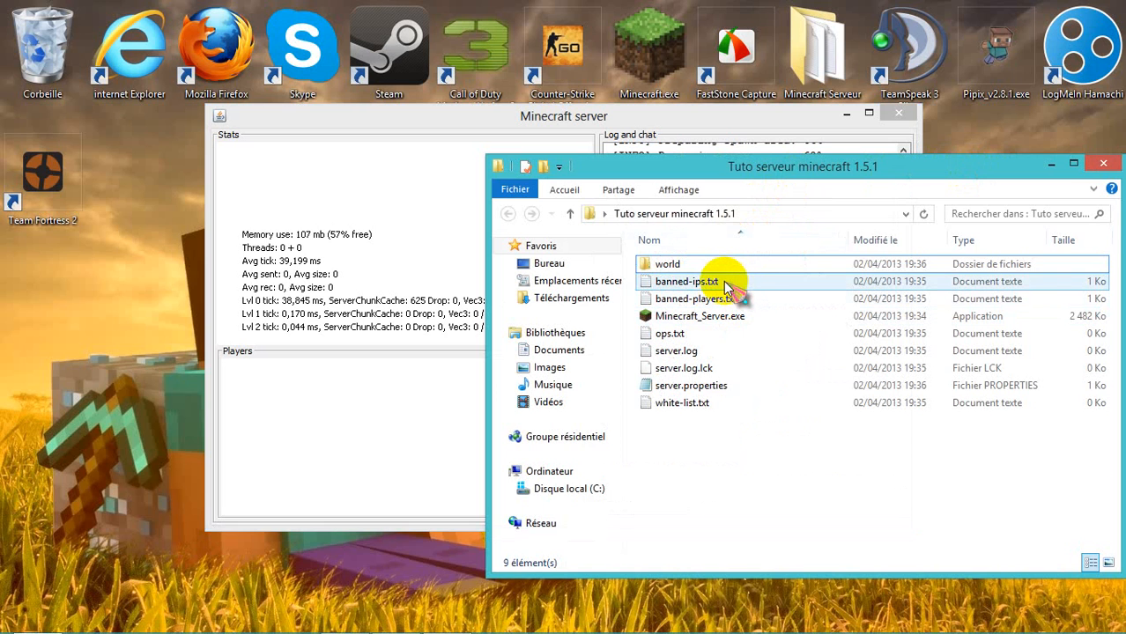
{"action": "left_click", "coordinate": [672, 334]}
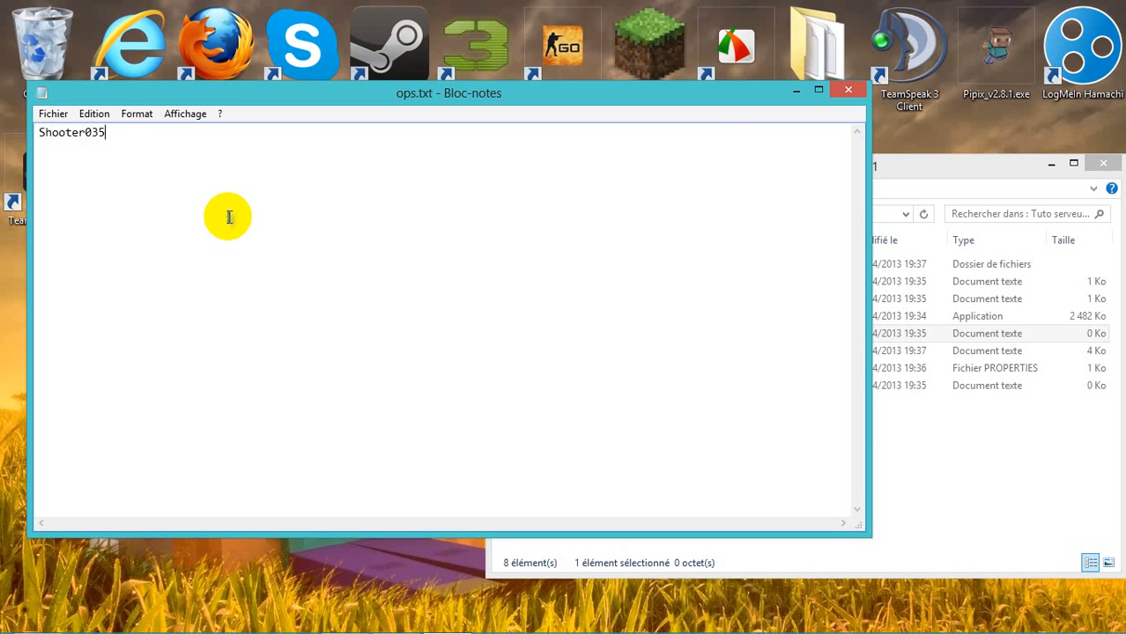
{"action": "left_click", "coordinate": [847, 91]}
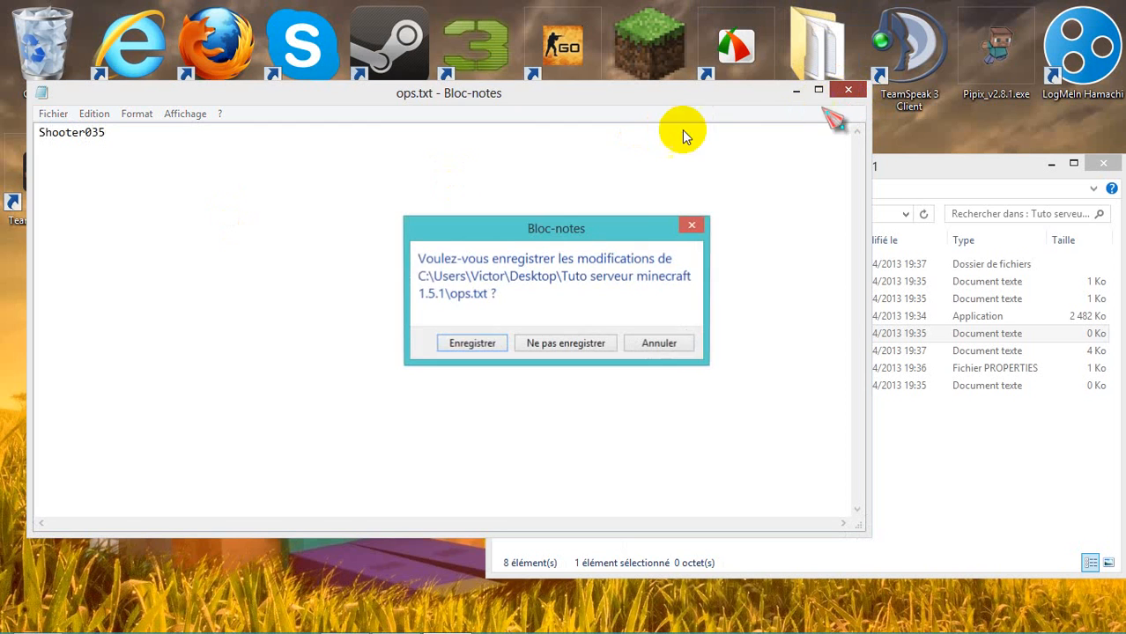
{"action": "left_click", "coordinate": [475, 337]}
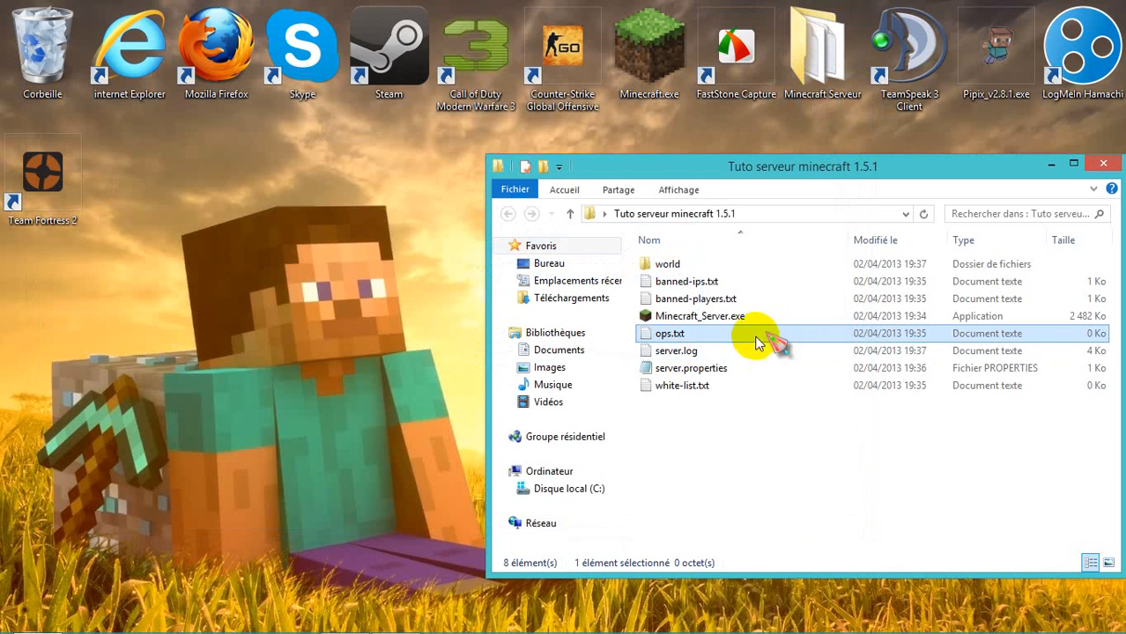
{"action": "double_click", "coordinate": [702, 374]}
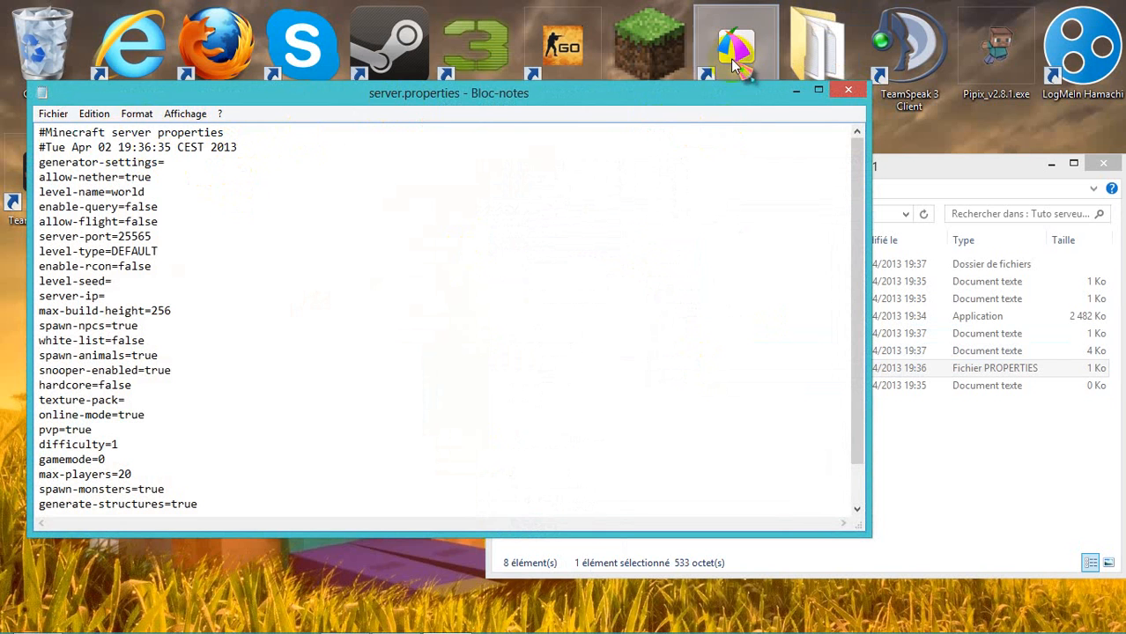
{"action": "left_click", "coordinate": [848, 90]}
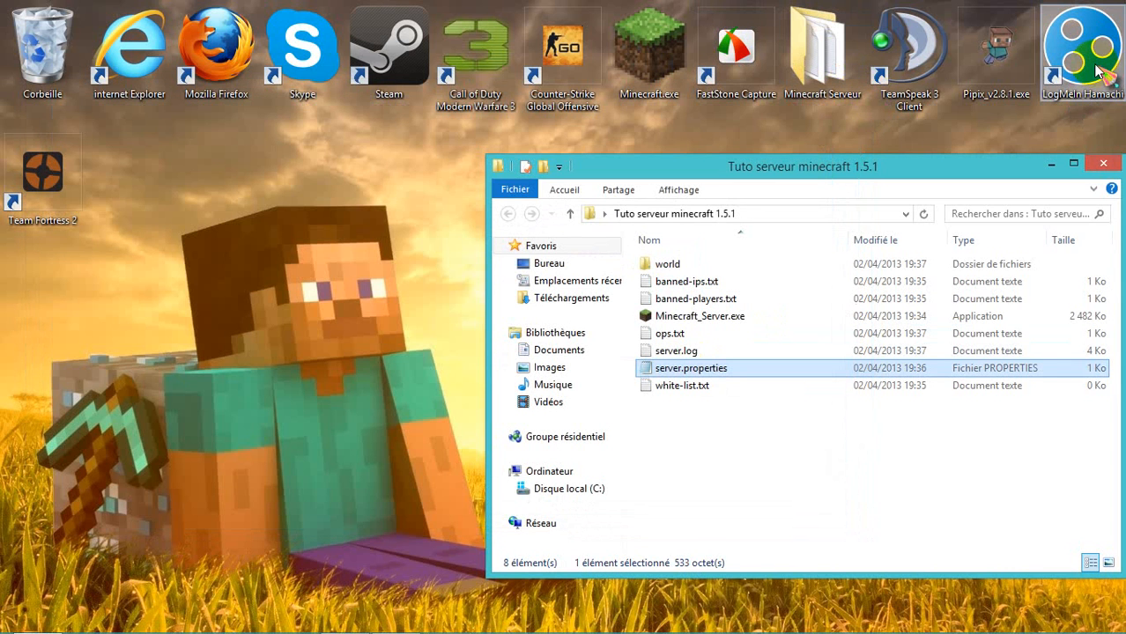
{"action": "double_click", "coordinate": [209, 62]}
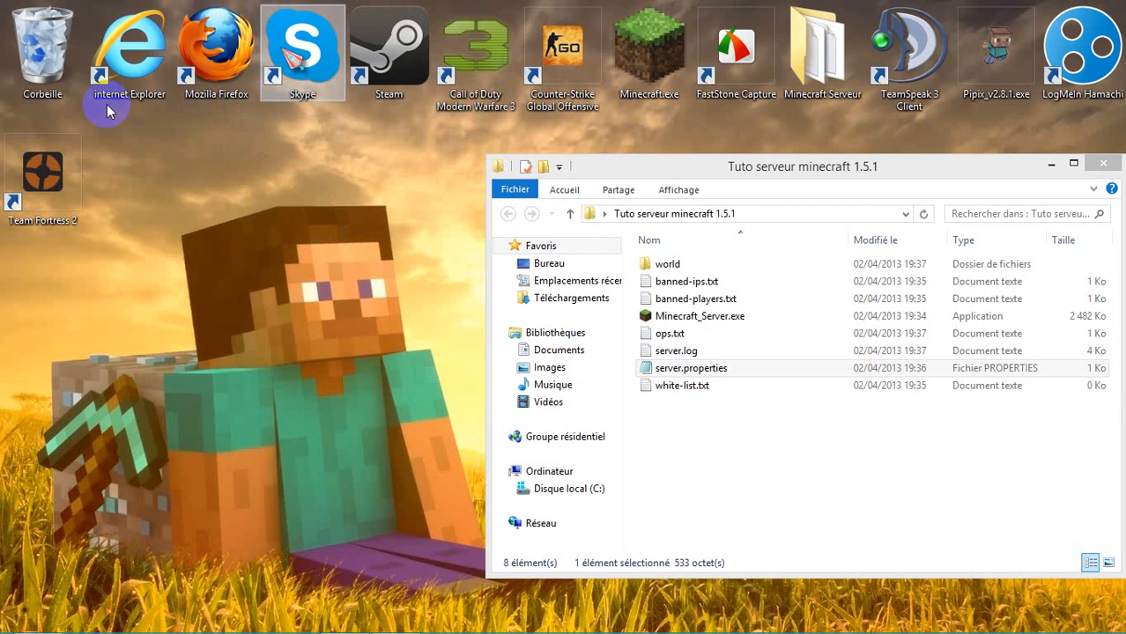
- Launch LogMeIn Hamachi and bring its client online
{"action": "double_click", "coordinate": [1084, 60]}
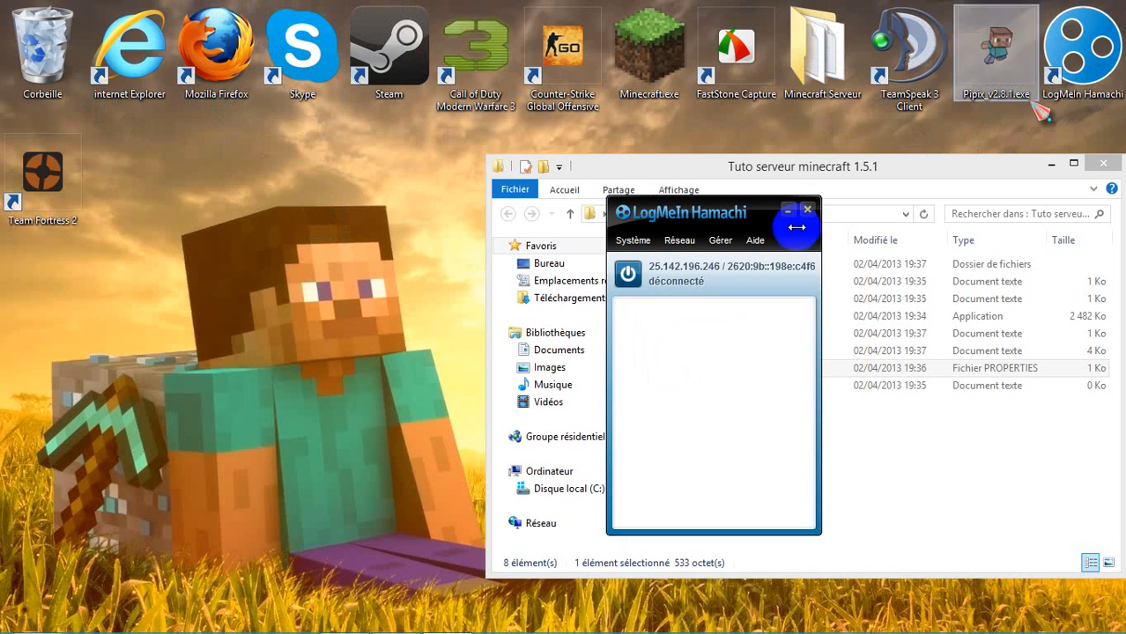
{"action": "left_click", "coordinate": [628, 275]}
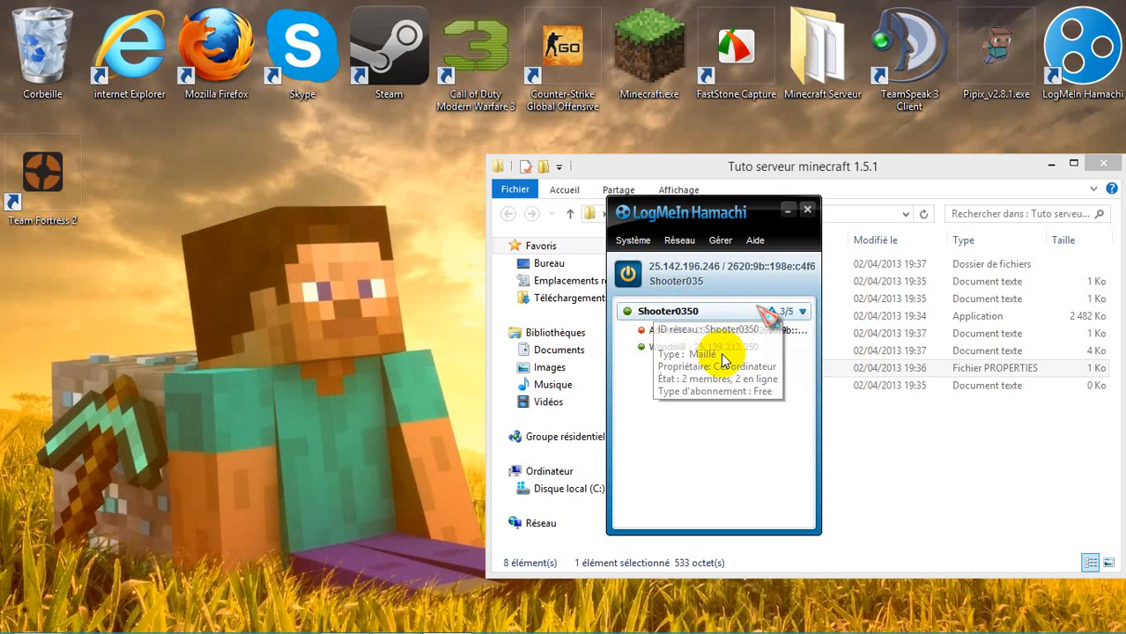
{"action": "left_click", "coordinate": [750, 430]}
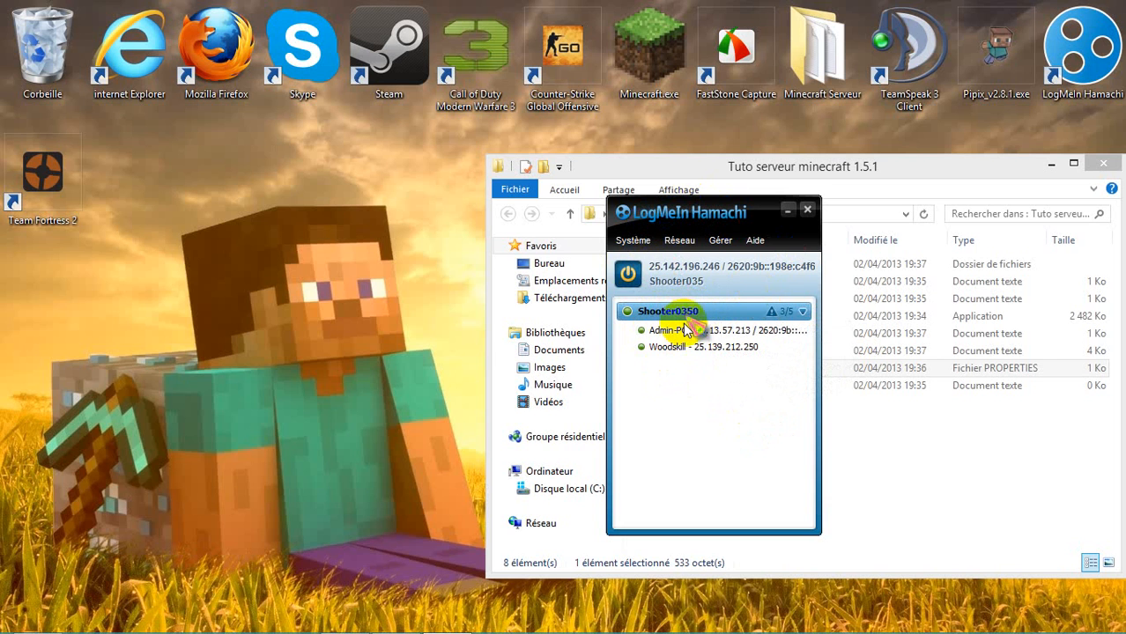
- Start creating a client-owned Hamachi network and enter Tuto serveur hamachi as its network ID
{"action": "left_click", "coordinate": [680, 239]}
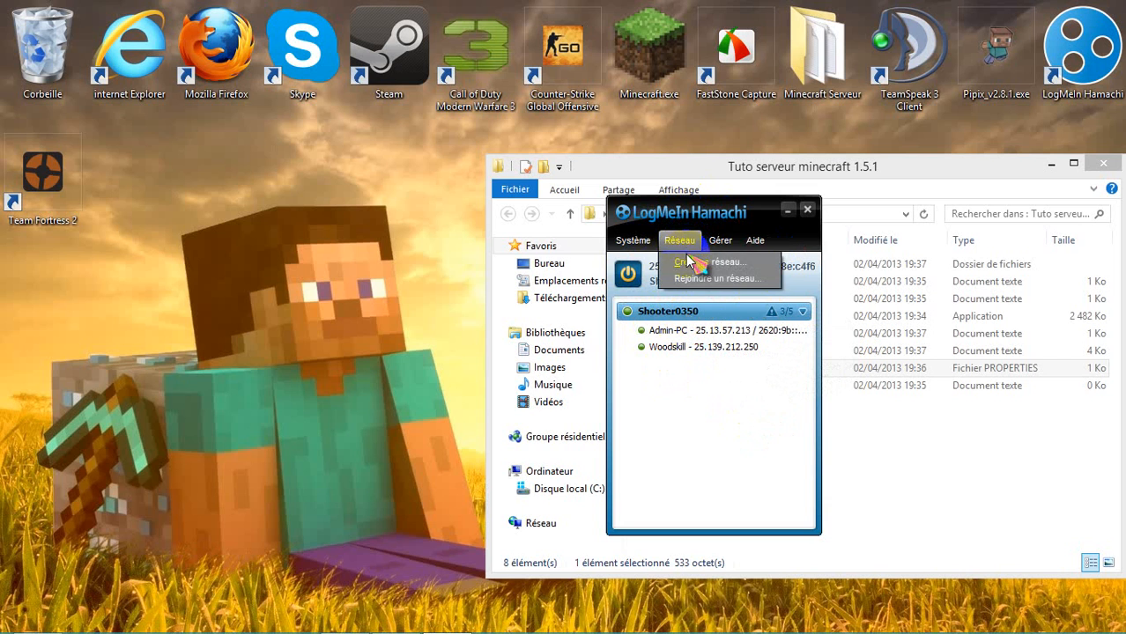
{"action": "left_click", "coordinate": [686, 255]}
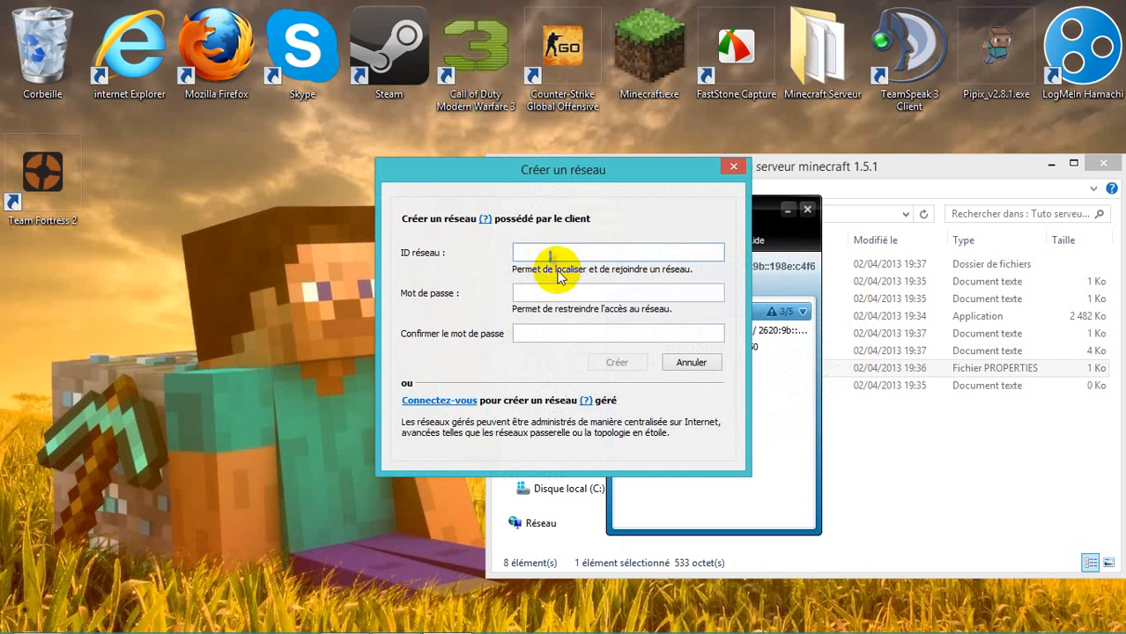
{"action": "left_click_drag", "start_coordinate": [589, 179], "coordinate": [604, 145]}
{"action": "left_click", "coordinate": [571, 213]}
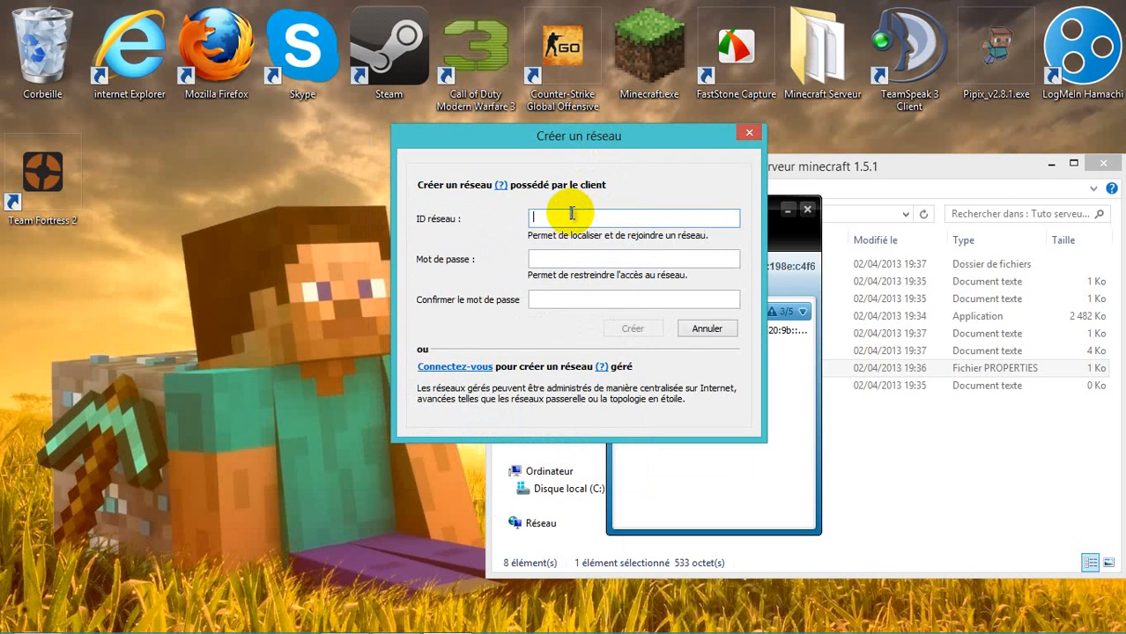
{"action": "type", "text": "Tuto serveur hamachi"}
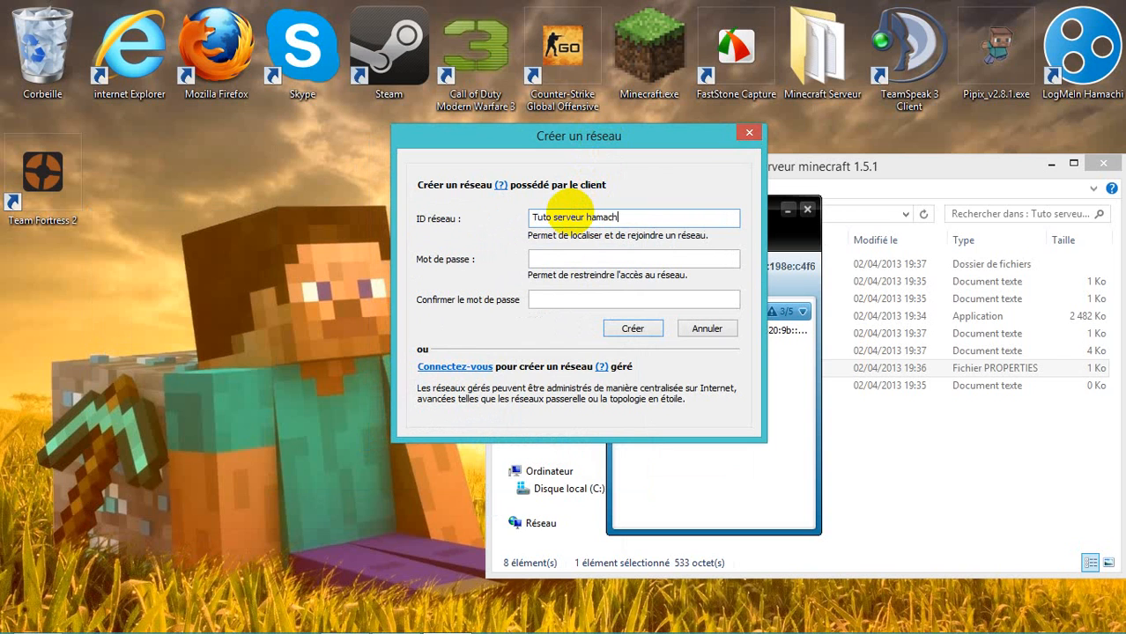
- Enter and confirm the network password, extend the network ID with 1.5.1 and the owner's player name, create the network and minimize Hamachi
{"action": "left_click", "coordinate": [594, 261]}
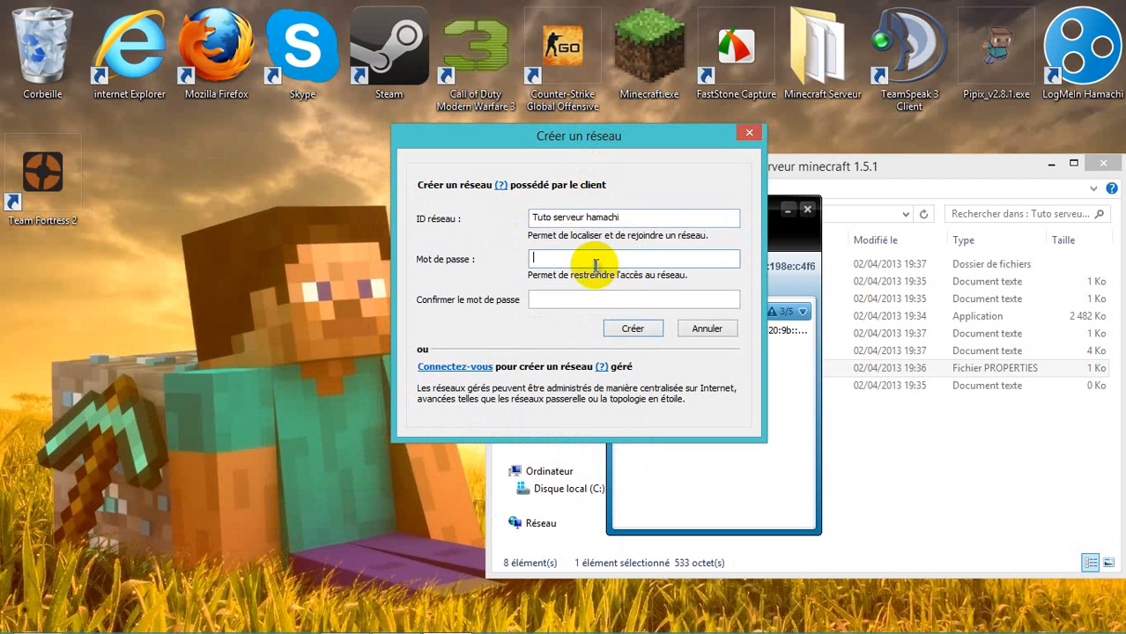
{"action": "type", "text": "***"}
{"action": "left_click", "coordinate": [570, 298]}
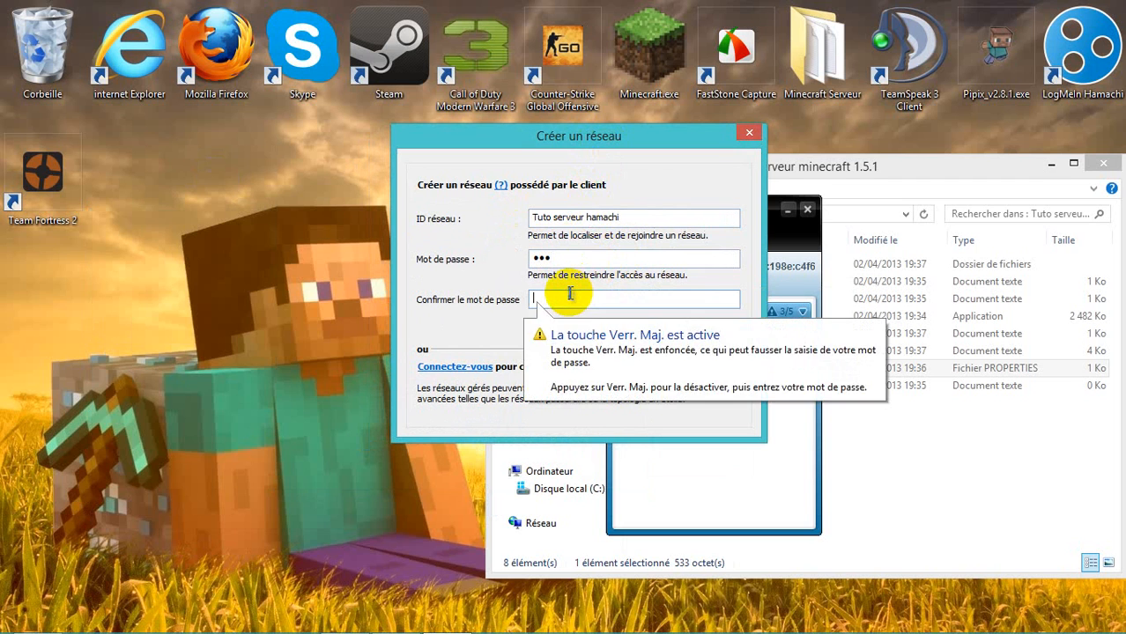
{"action": "type", "text": "***"}
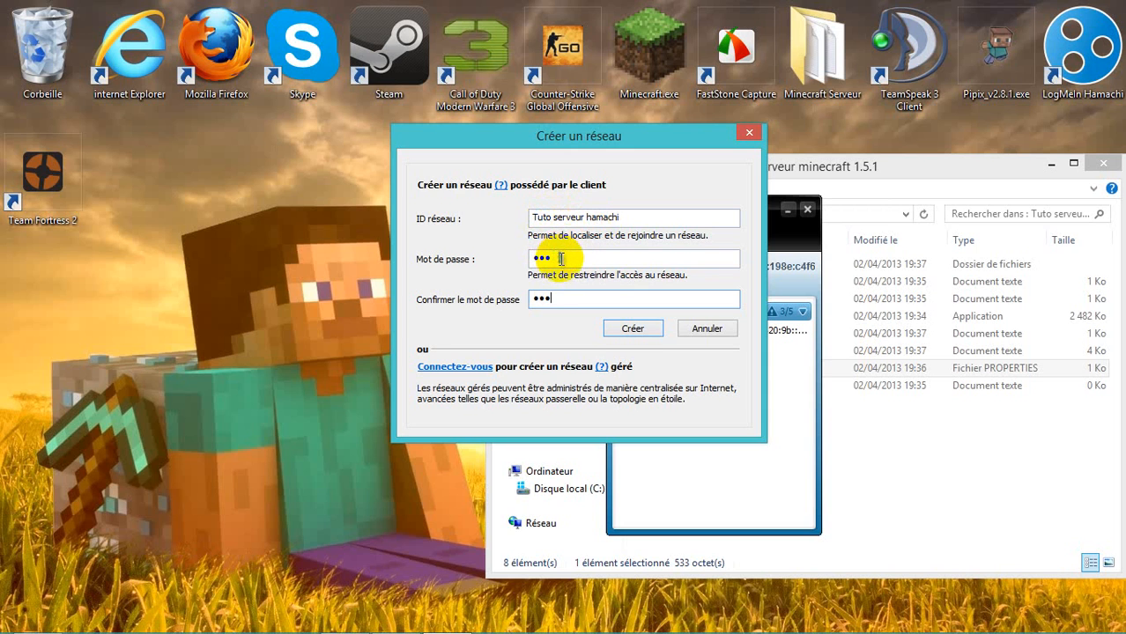
{"action": "left_click", "coordinate": [631, 331]}
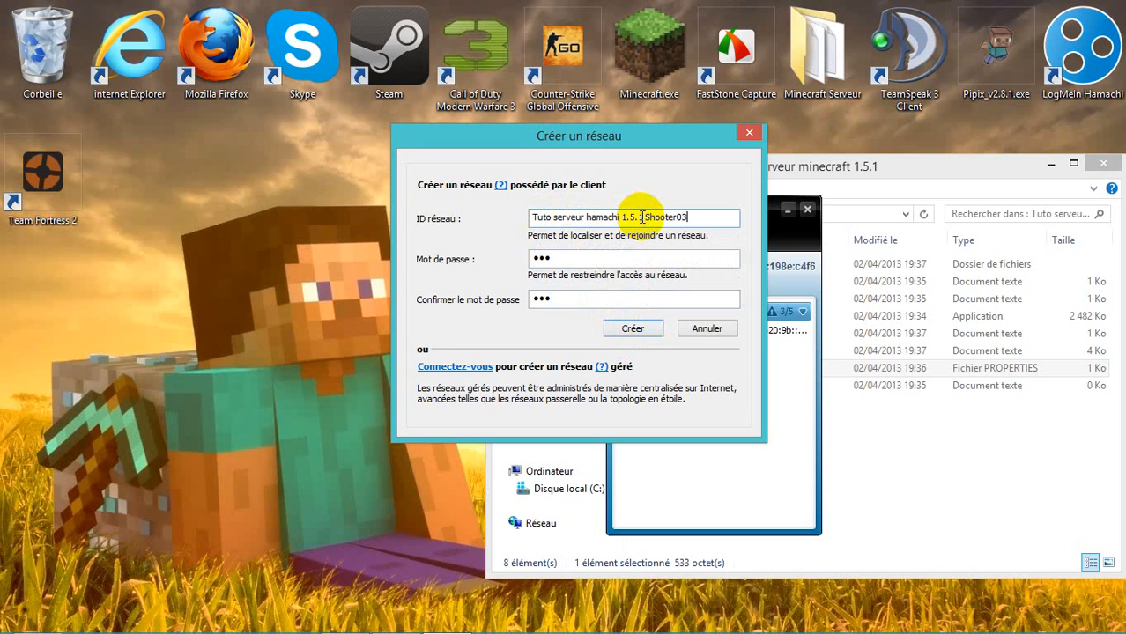
{"action": "left_click", "coordinate": [649, 326]}
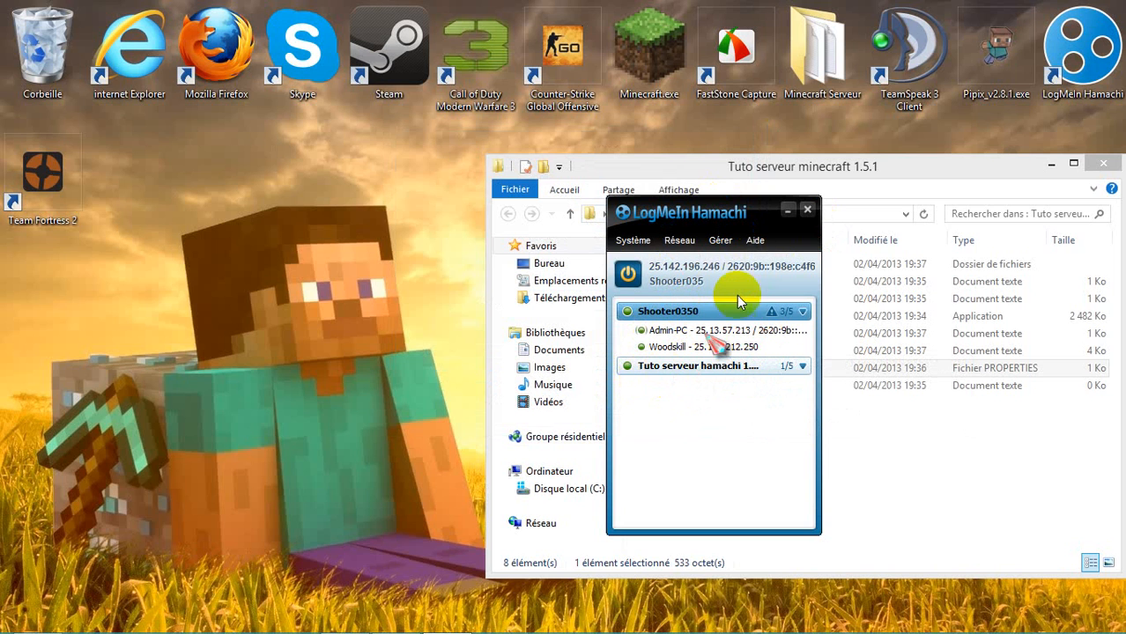
{"action": "left_click", "coordinate": [786, 210]}
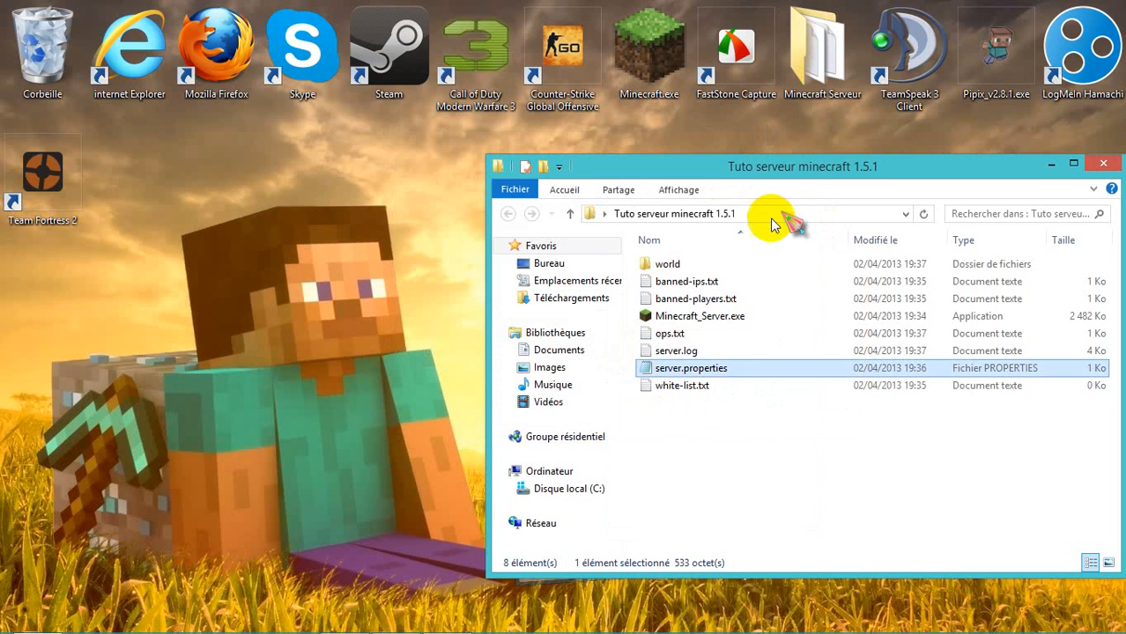
- Copy the client's IPv4 address 25.142.196.246 from Hamachi into the server-ip setting of server.properties
{"action": "double_click", "coordinate": [656, 368]}
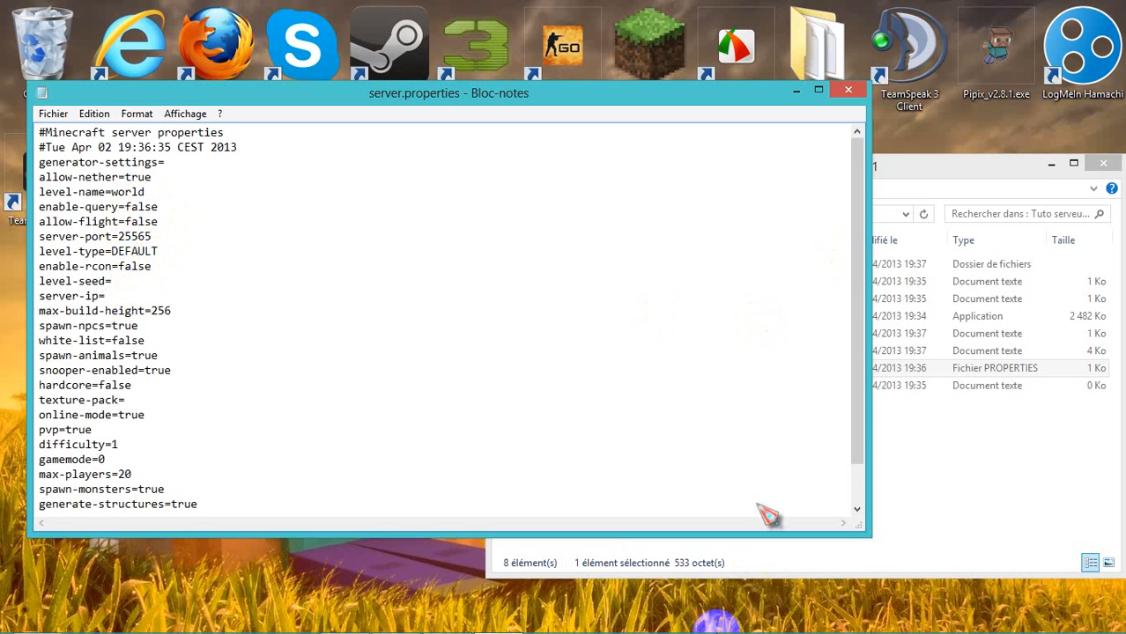
{"action": "left_click", "coordinate": [462, 619]}
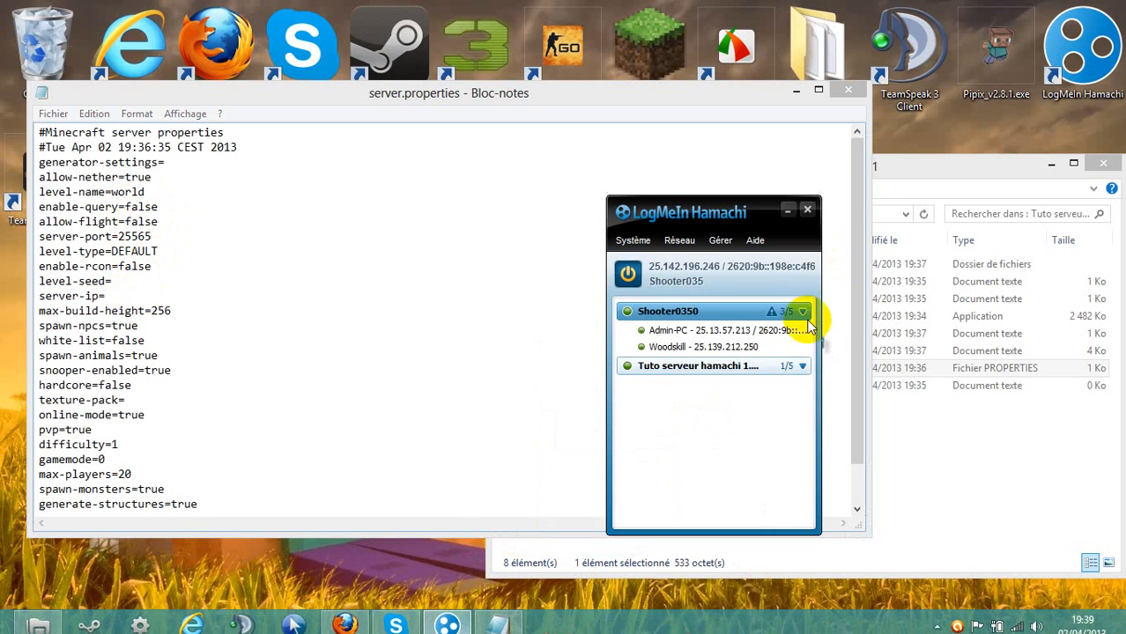
{"action": "right_click", "coordinate": [684, 269]}
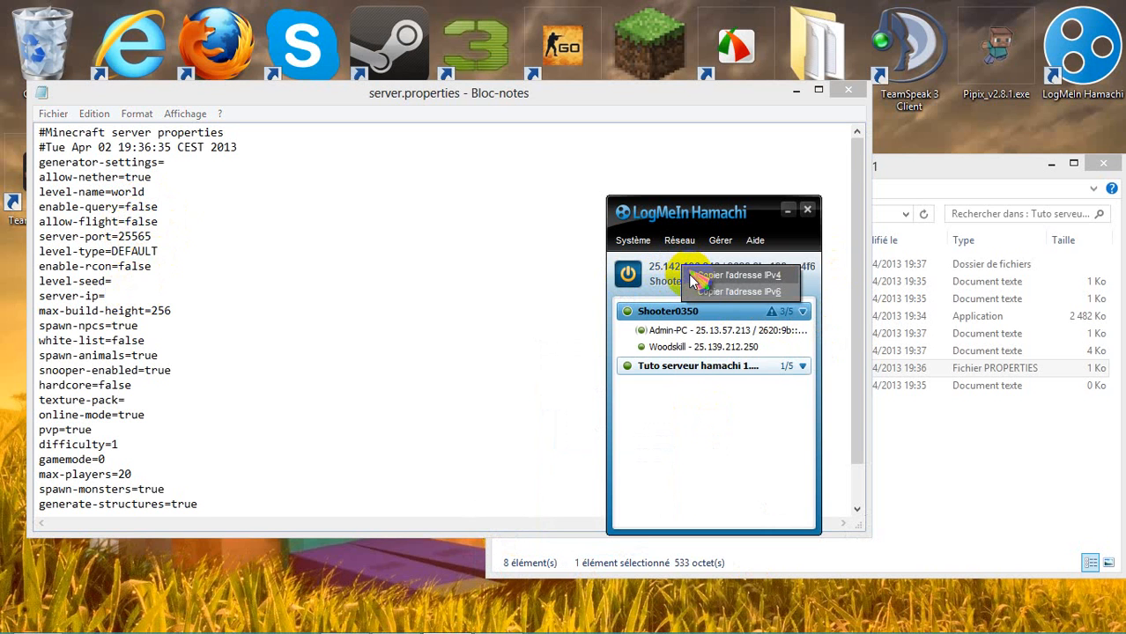
{"action": "left_click", "coordinate": [705, 275]}
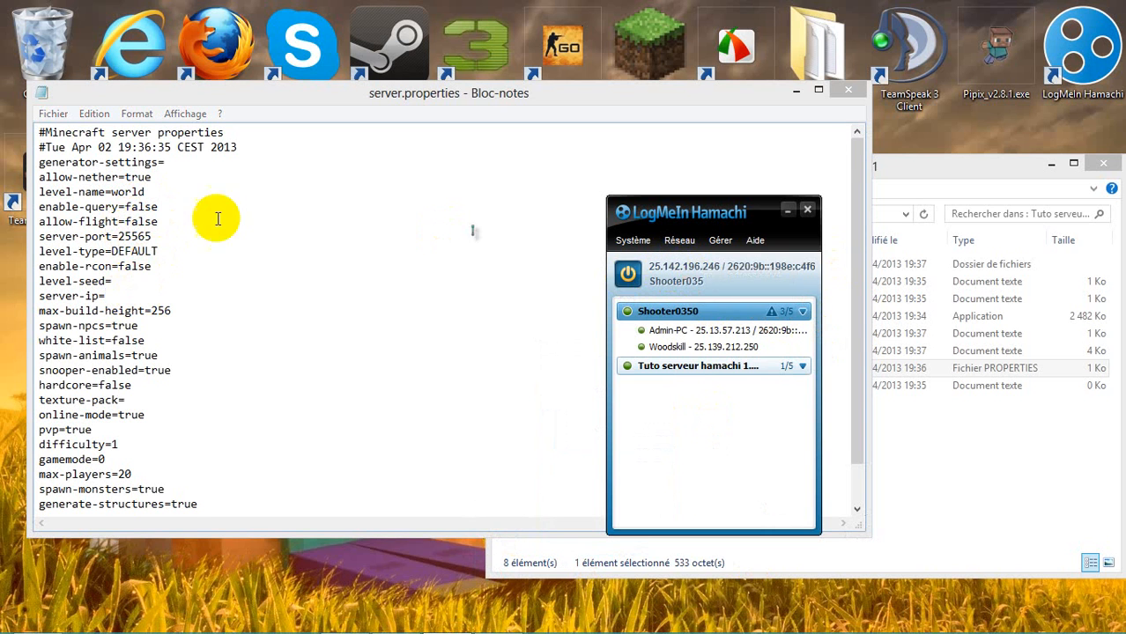
{"action": "left_click", "coordinate": [129, 291]}
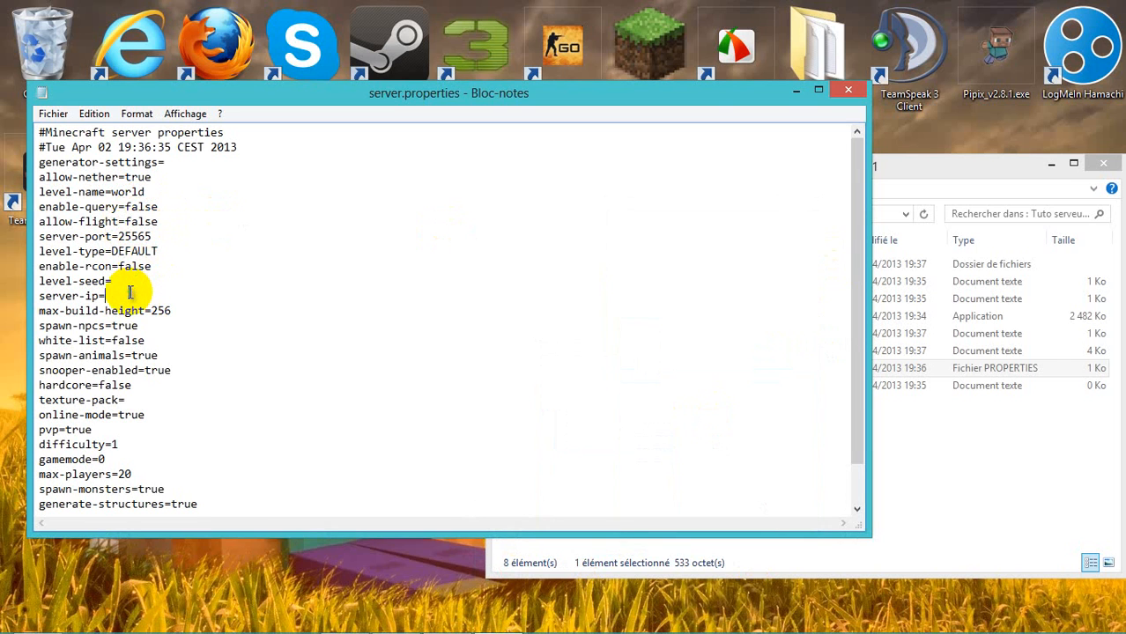
{"action": "right_click", "coordinate": [128, 292]}
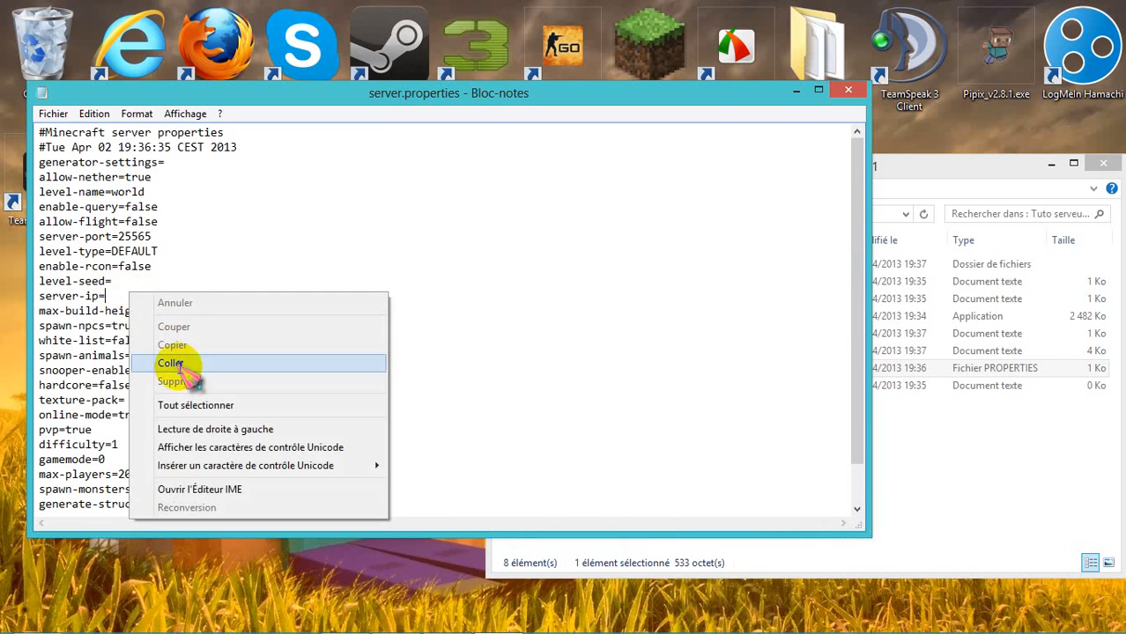
{"action": "left_click", "coordinate": [176, 359]}
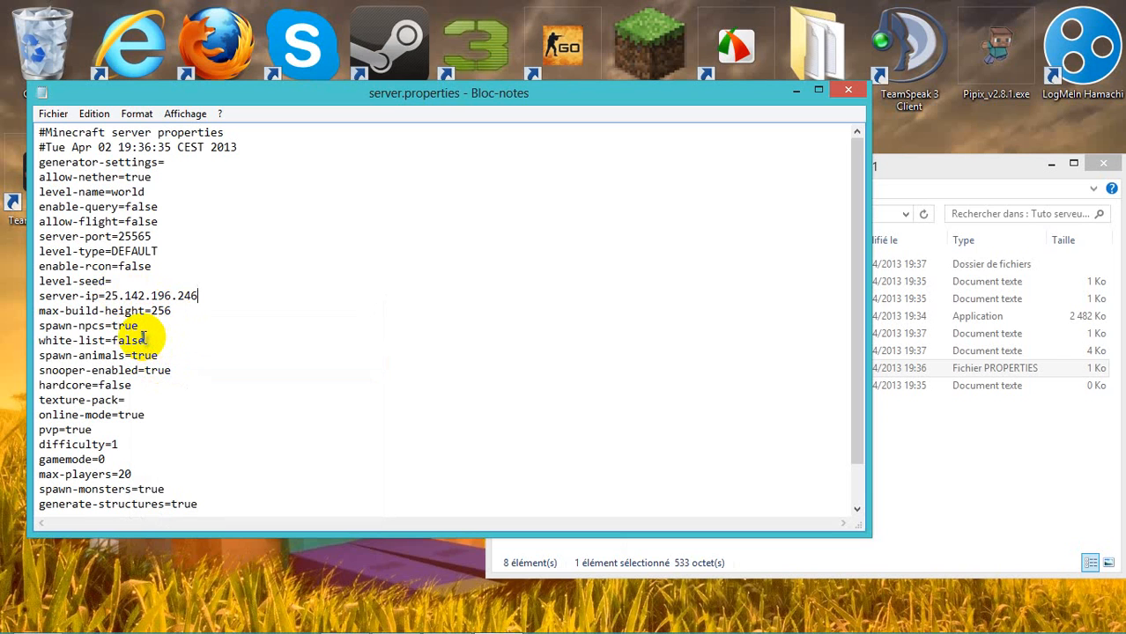
- Set online-mode to false and max-players to 5 in server.properties
{"action": "left_click", "coordinate": [974, 171]}
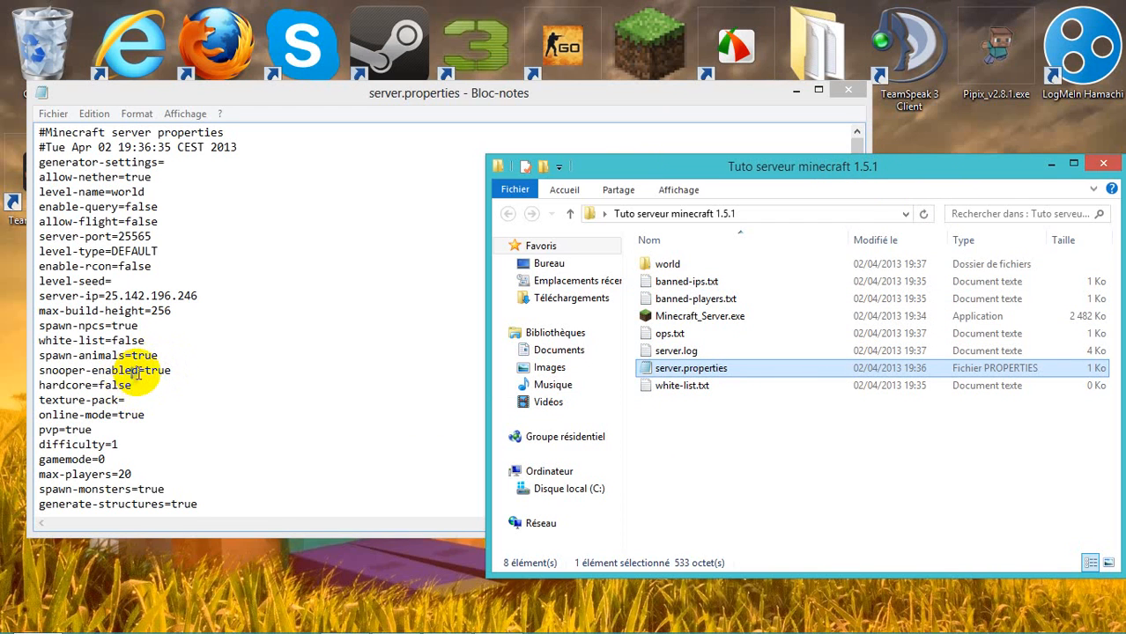
{"action": "left_click", "coordinate": [160, 415]}
{"action": "double_click", "coordinate": [132, 413]}
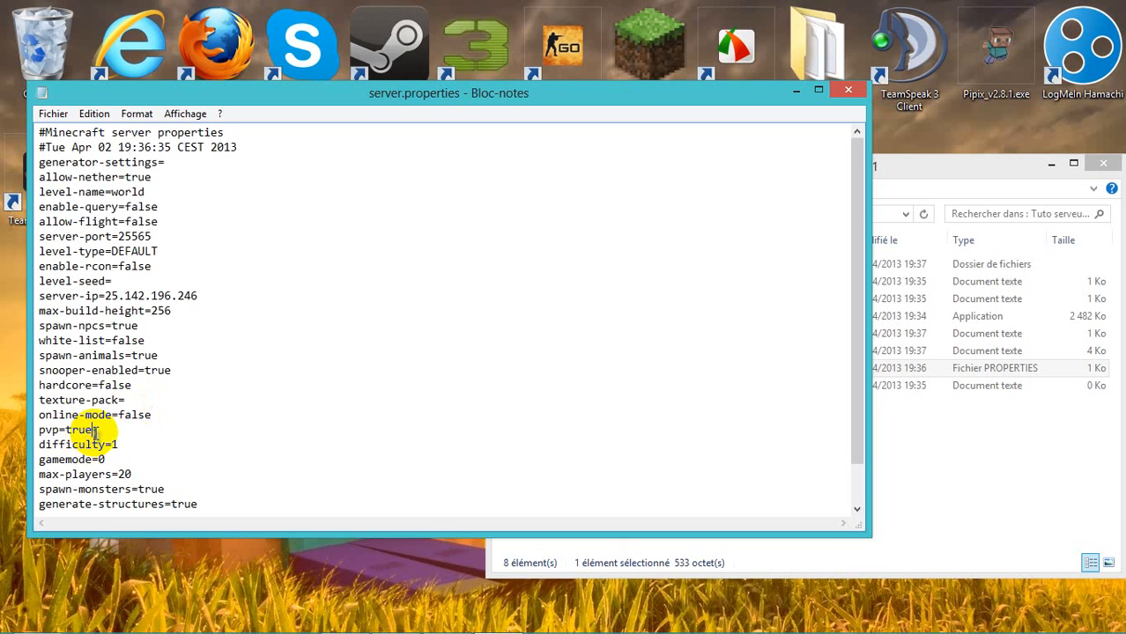
{"action": "left_click", "coordinate": [119, 445]}
{"action": "left_click", "coordinate": [113, 460]}
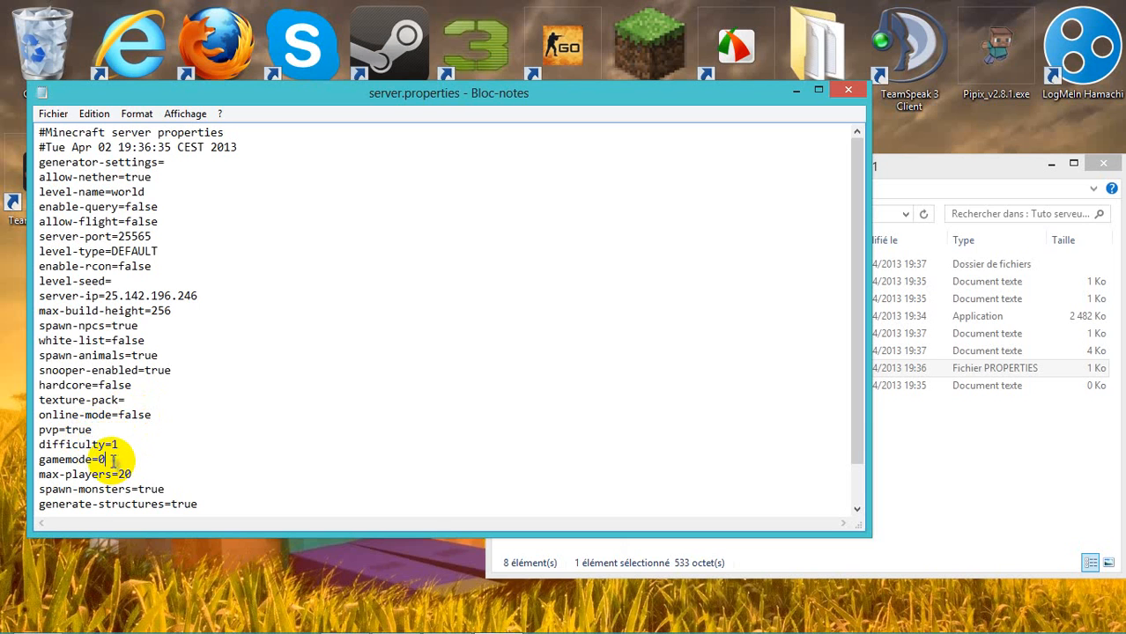
{"action": "left_click", "coordinate": [138, 474]}
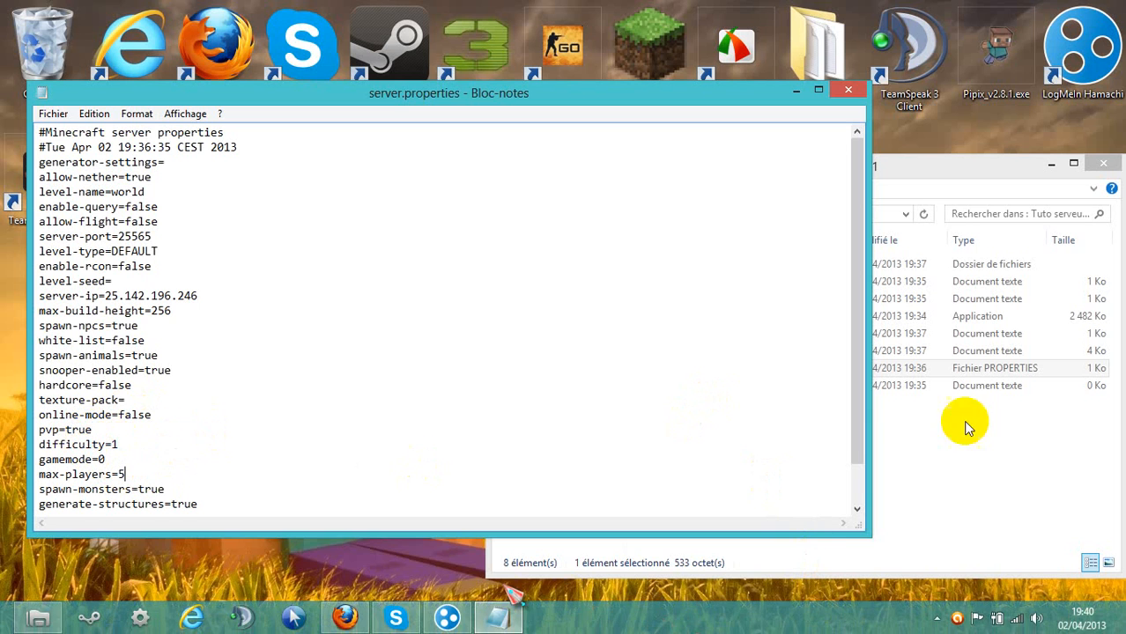
- Replace the motd text in server.properties with a message beginning "Tuto serv", and save and close the file
{"action": "scroll", "coordinate": [181, 432], "scroll_direction": "down", "scroll_amount": 1}
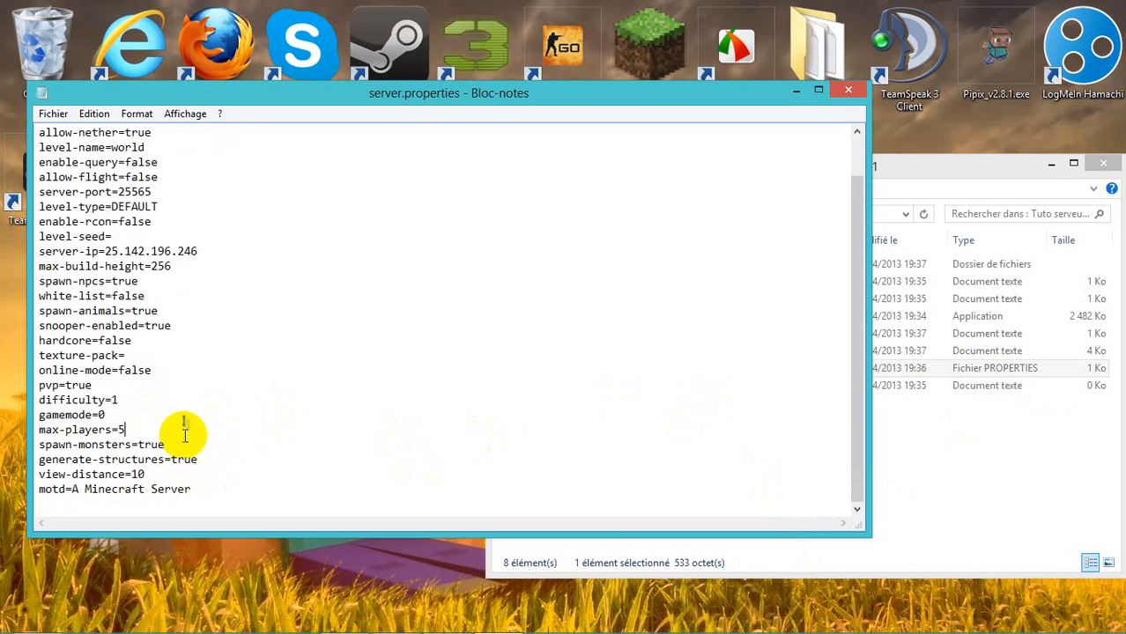
{"action": "left_click_drag", "start_coordinate": [204, 485], "coordinate": [72, 494]}
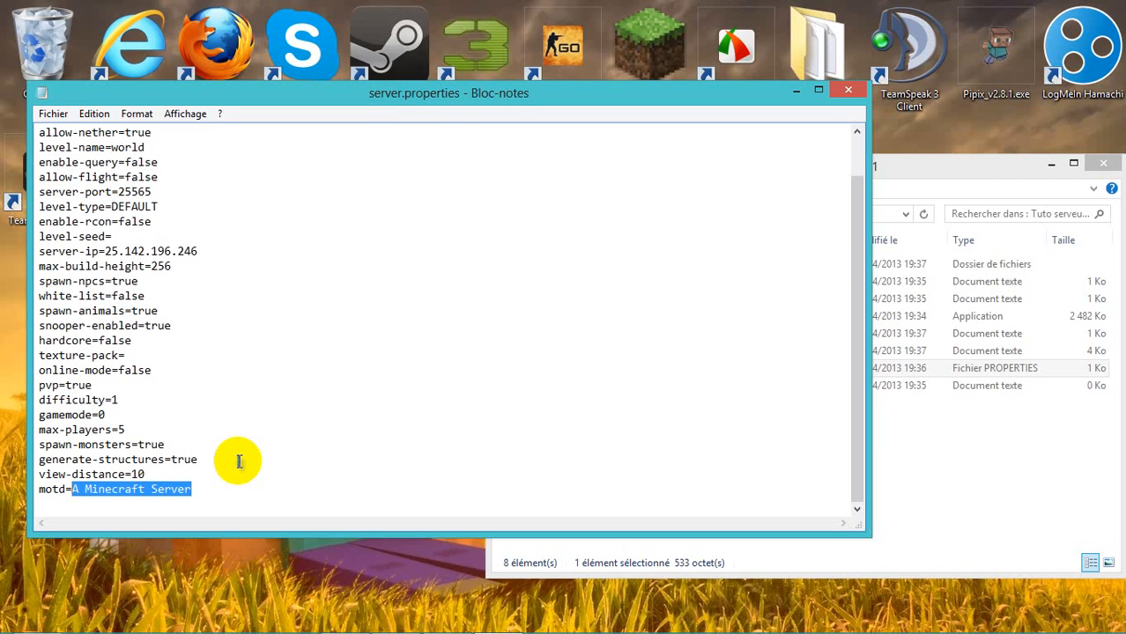
{"action": "key", "text": "BackSpace"}
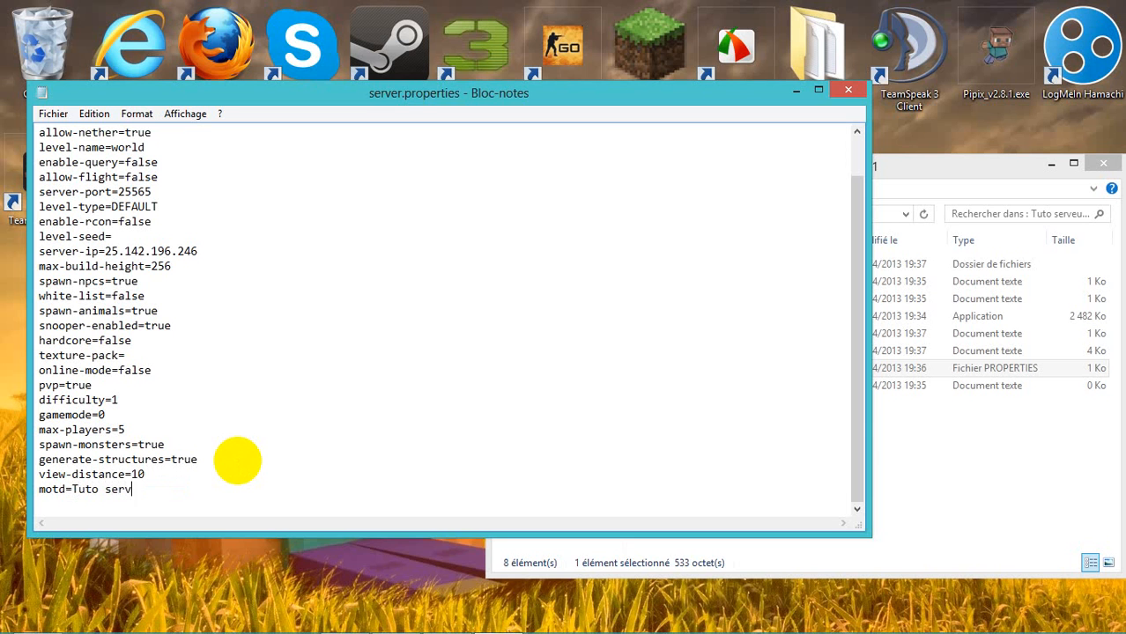
{"action": "left_click", "coordinate": [848, 90]}
{"action": "left_click", "coordinate": [480, 337]}
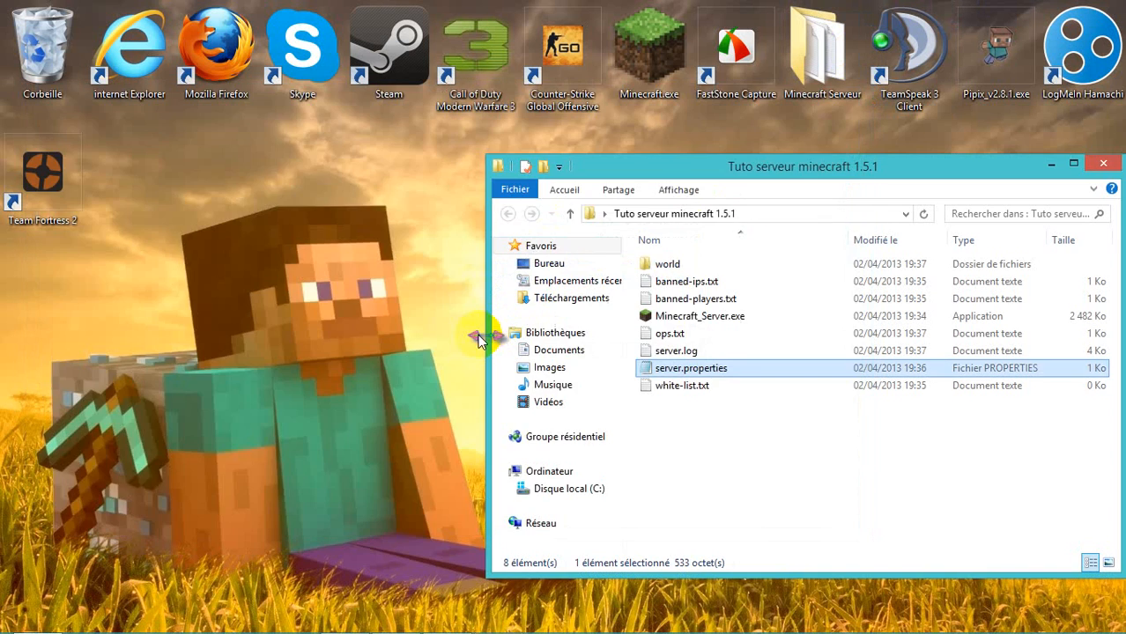
- Start the server by running Minecraft_Server.exe from the tutorial folder and move its window aside
{"action": "left_click", "coordinate": [293, 198]}
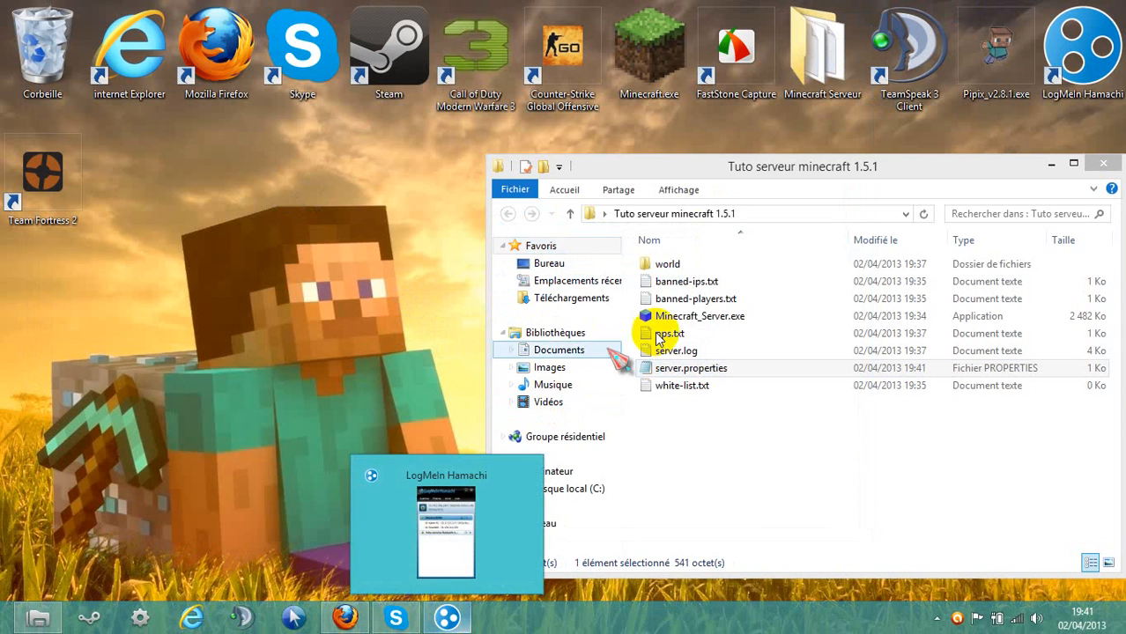
{"action": "left_click", "coordinate": [674, 317]}
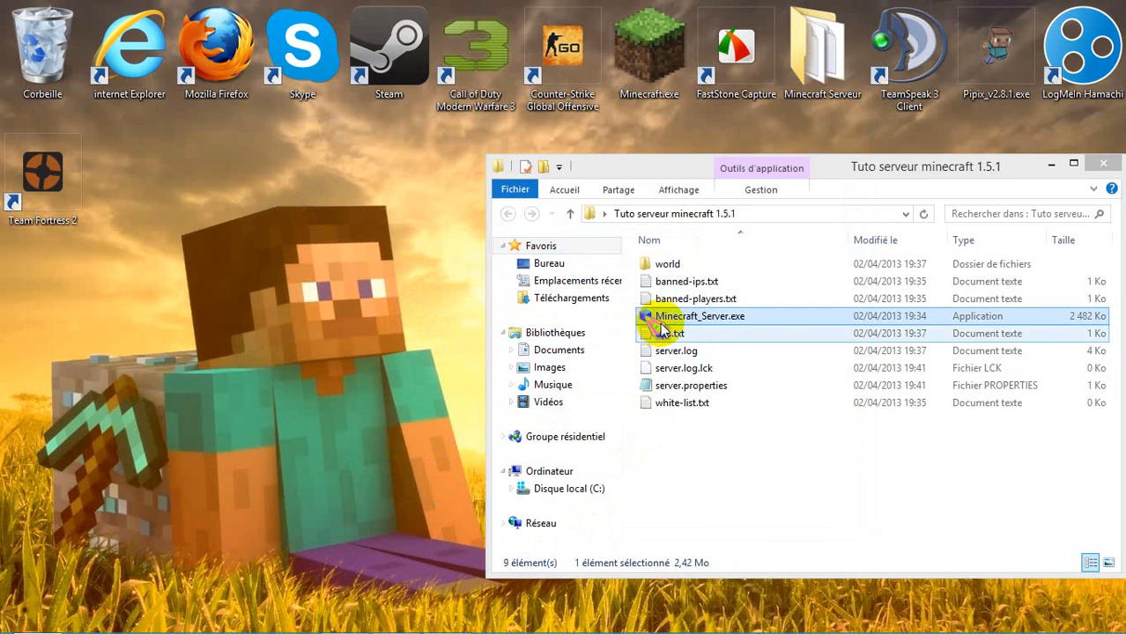
{"action": "left_click_drag", "start_coordinate": [775, 118], "coordinate": [568, 157]}
- Launch the Minecraft game and log in with the remembered account credentials
{"action": "double_click", "coordinate": [646, 55]}
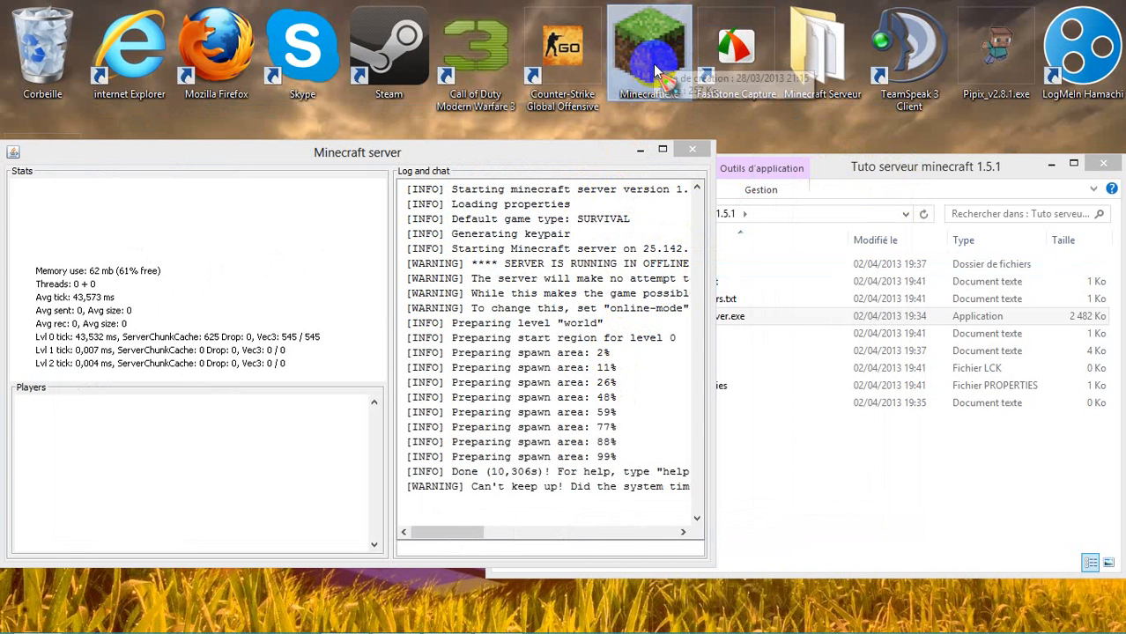
{"action": "double_click", "coordinate": [652, 48]}
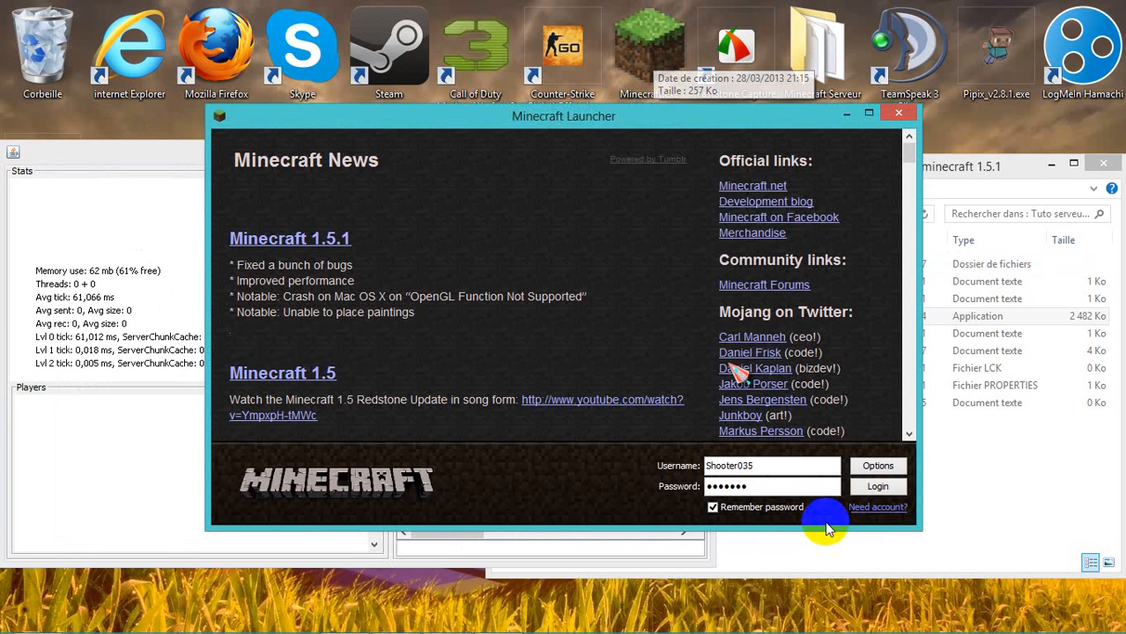
{"action": "left_click", "coordinate": [886, 492]}
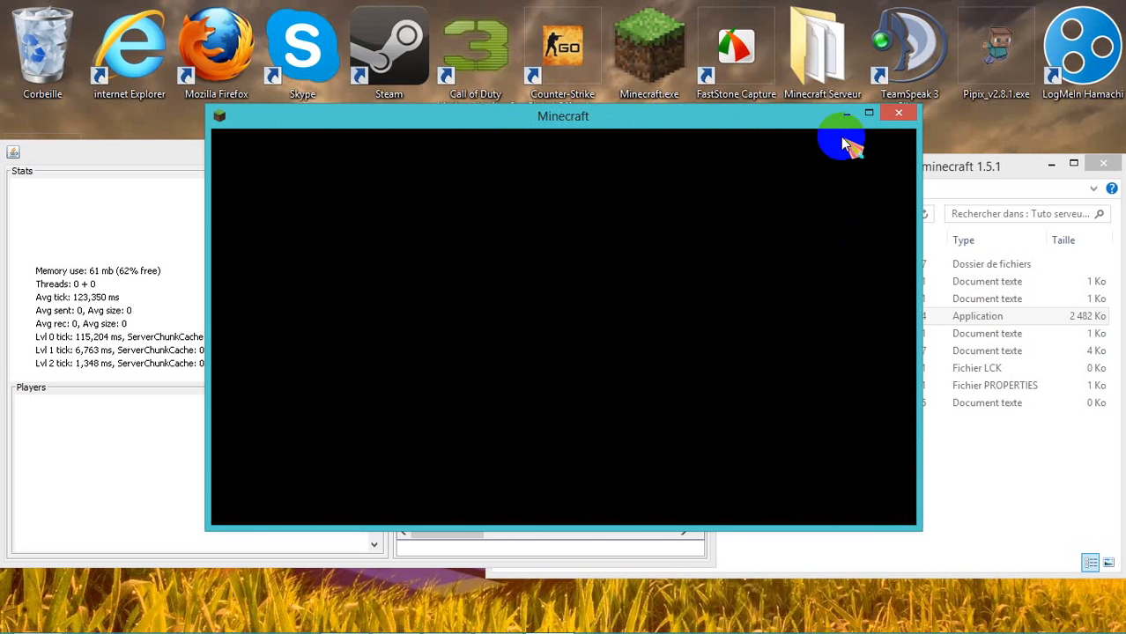
- Move the loading game window aside to view the server log, and bring the game back to the front
{"action": "left_click_drag", "start_coordinate": [769, 120], "coordinate": [765, 183]}
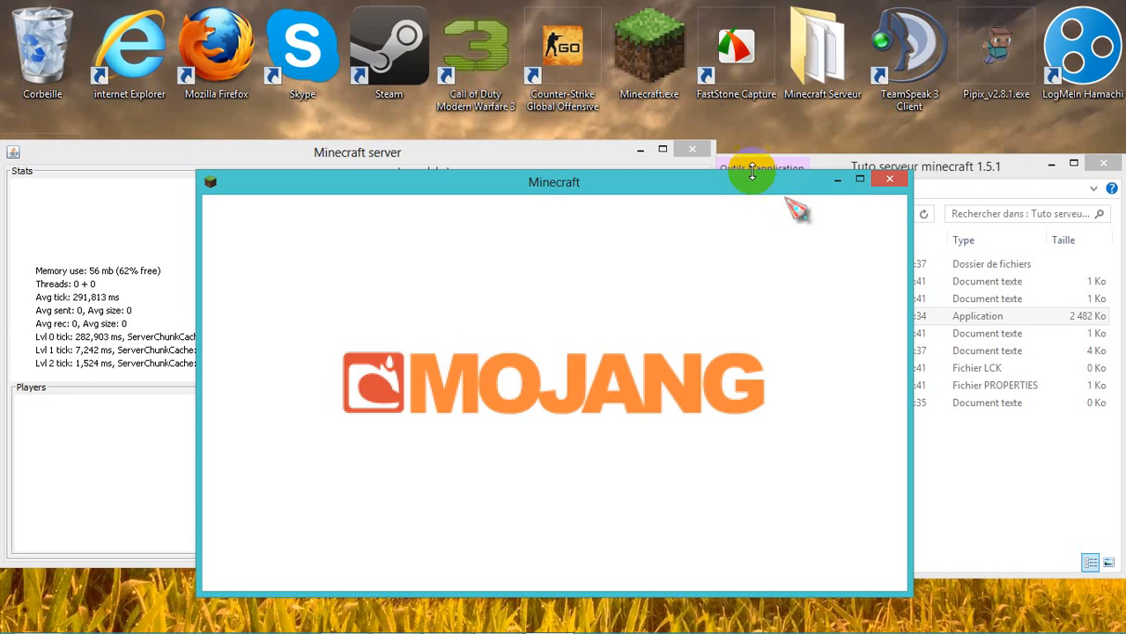
{"action": "left_click", "coordinate": [753, 174]}
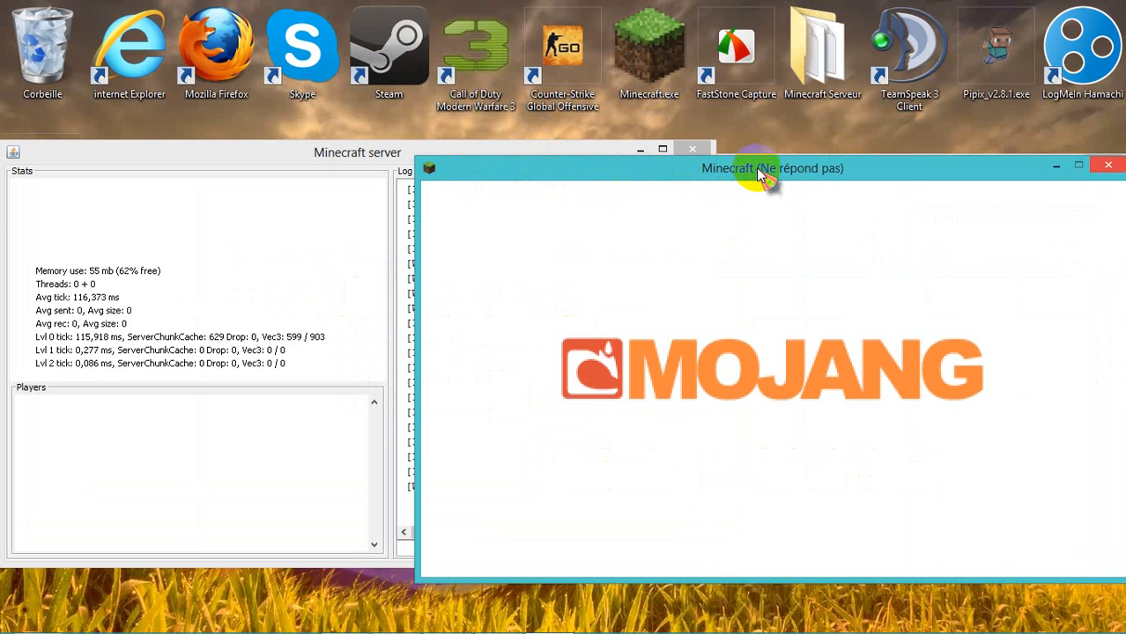
{"action": "left_click", "coordinate": [569, 150]}
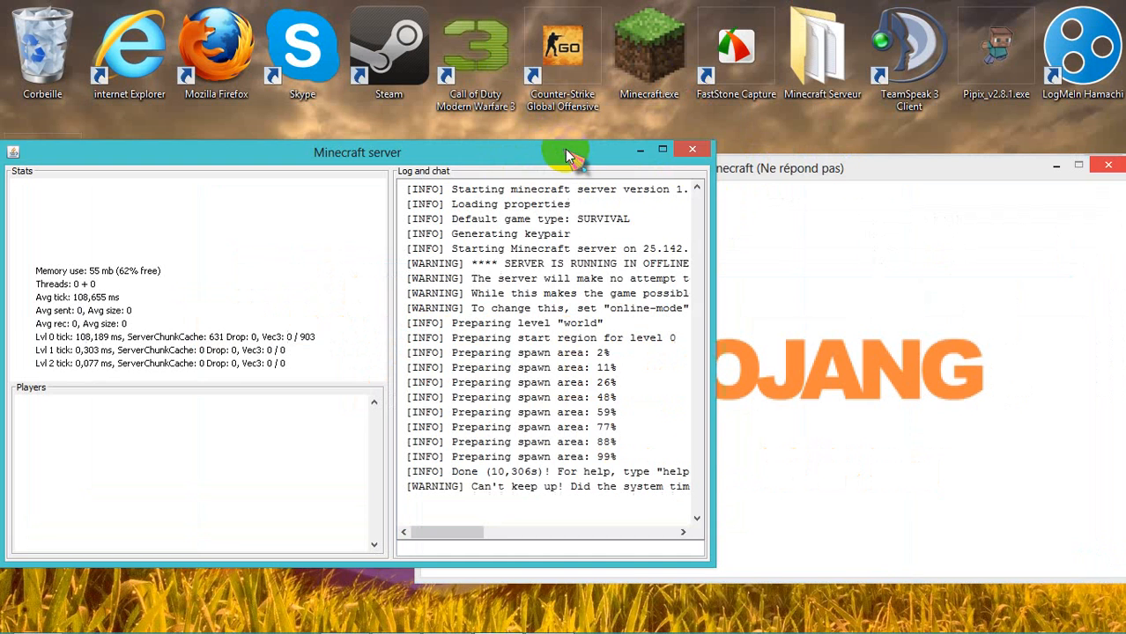
{"action": "left_click", "coordinate": [767, 174]}
{"action": "left_click_drag", "start_coordinate": [767, 175], "coordinate": [568, 177]}
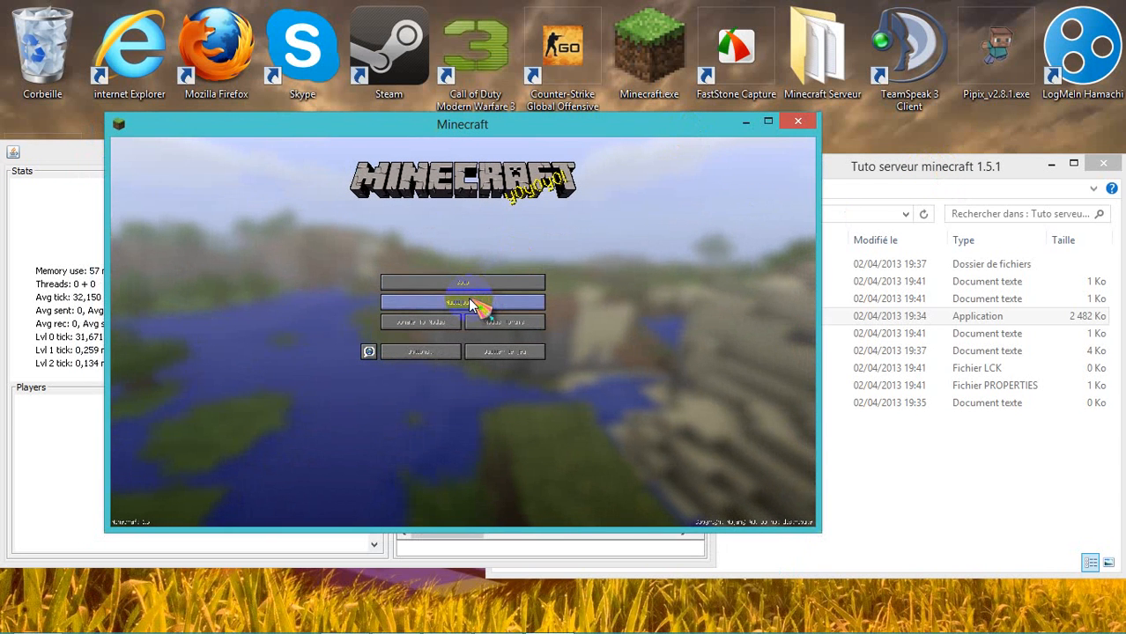
- Open the multiplayer server list, maximize the game, and start a new server entry named "Mon serveur"
{"action": "left_click", "coordinate": [470, 301]}
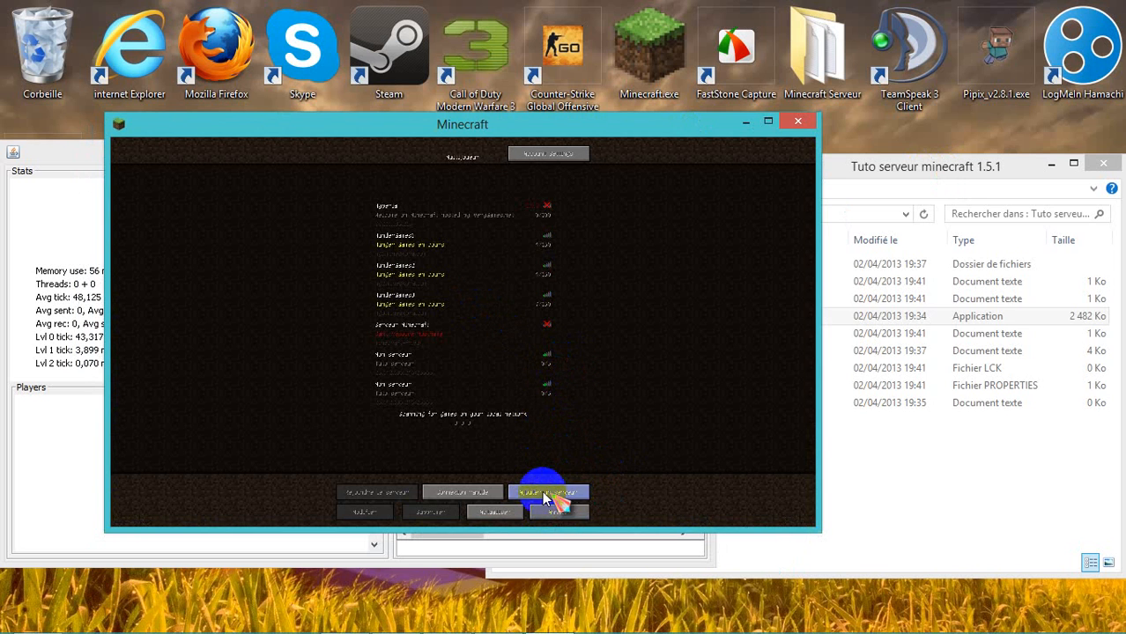
{"action": "left_click", "coordinate": [768, 126]}
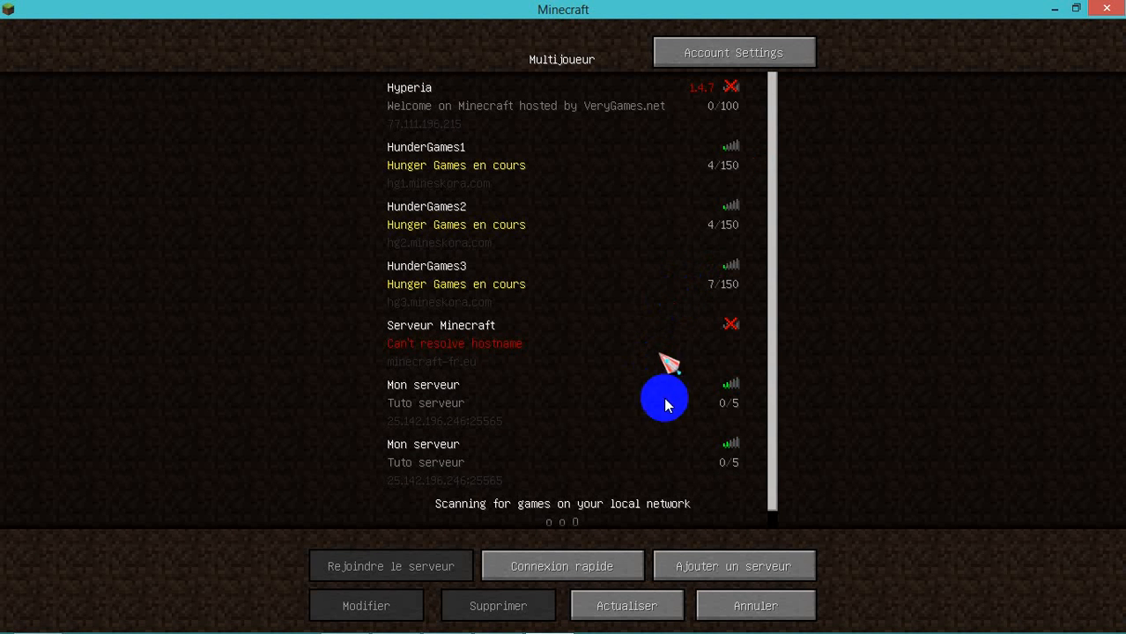
{"action": "left_click", "coordinate": [762, 571]}
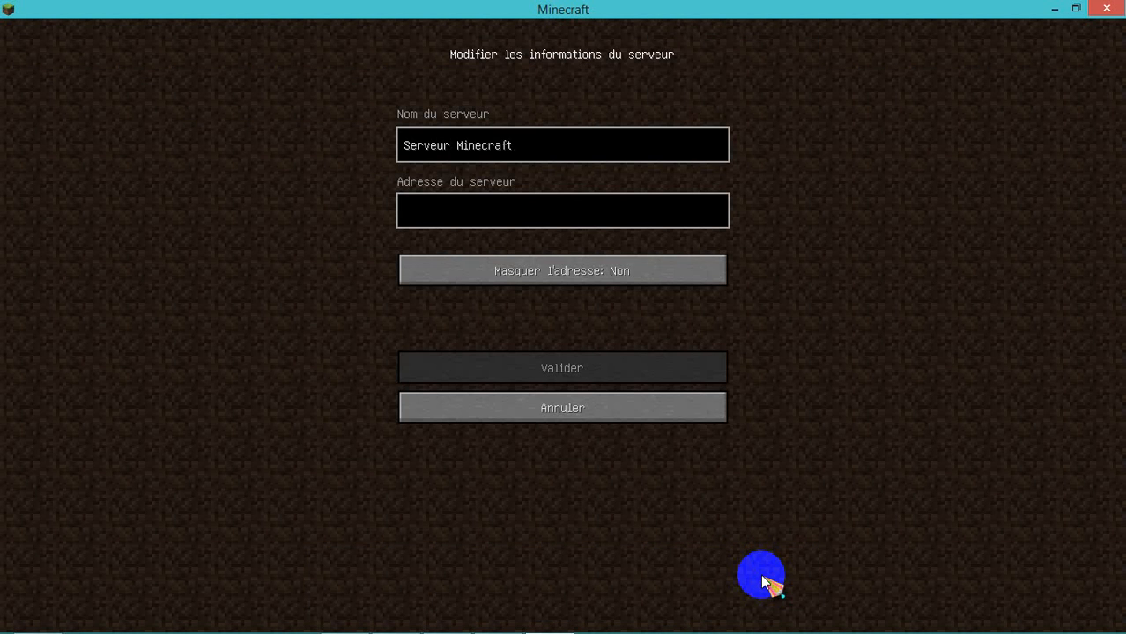
{"action": "key", "text": "BackSpace"}
{"action": "key", "text": "BackSpace"}
{"action": "key", "text": "BackSpace"}
{"action": "key", "text": "BackSpace"}
{"action": "key", "text": "BackSpace"}
{"action": "key", "text": "BackSpace"}
{"action": "key", "text": "BackSpace"}
{"action": "key", "text": "BackSpace"}
{"action": "key", "text": "BackSpace"}
{"action": "key", "text": "BackSpace"}
{"action": "key", "text": "BackSpace"}
{"action": "key", "text": "BackSpace"}
{"action": "key", "text": "BackSpace"}
{"action": "key", "text": "BackSpace"}
{"action": "key", "text": "BackSpace"}
{"action": "key", "text": "BackSpace"}
{"action": "key", "text": "BackSpace"}
{"action": "type", "text": "Mon serveur"}
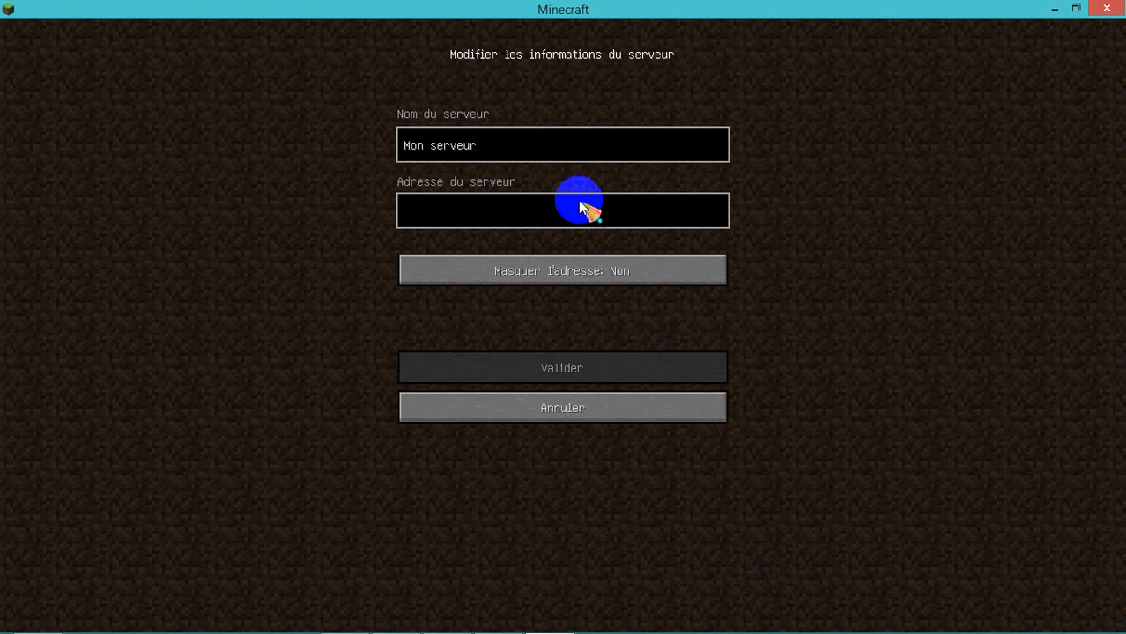
- Set the new entry's server address to 25.142.196.246:25565 and save the entry
{"action": "left_click", "coordinate": [580, 207]}
{"action": "type", "text": "25.142.196.246"}
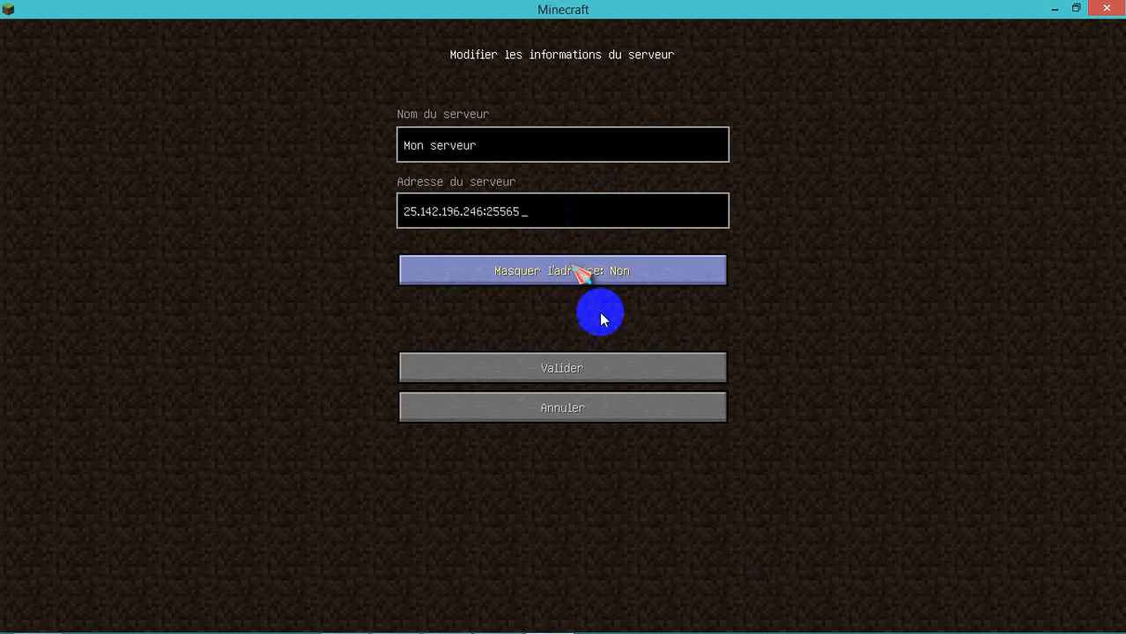
{"action": "left_click", "coordinate": [595, 366]}
- Delete the two duplicate "Mon serveur" entries from the multiplayer list, confirming each removal
{"action": "scroll", "coordinate": [538, 423], "scroll_direction": "down", "scroll_amount": 3}
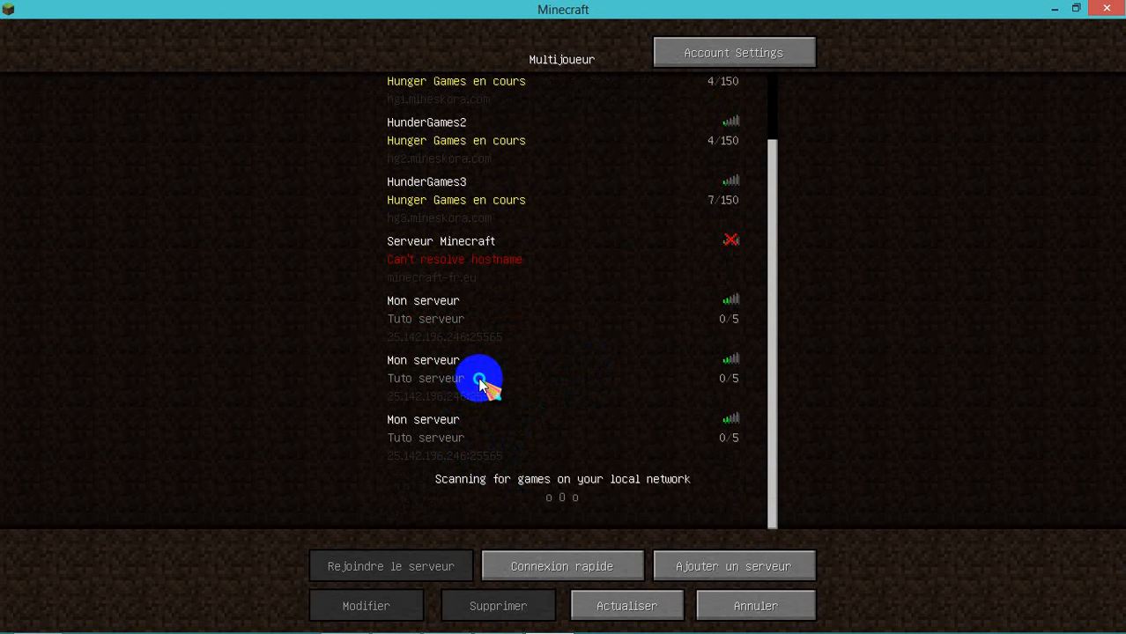
{"action": "left_click", "coordinate": [480, 380]}
{"action": "left_click", "coordinate": [507, 605]}
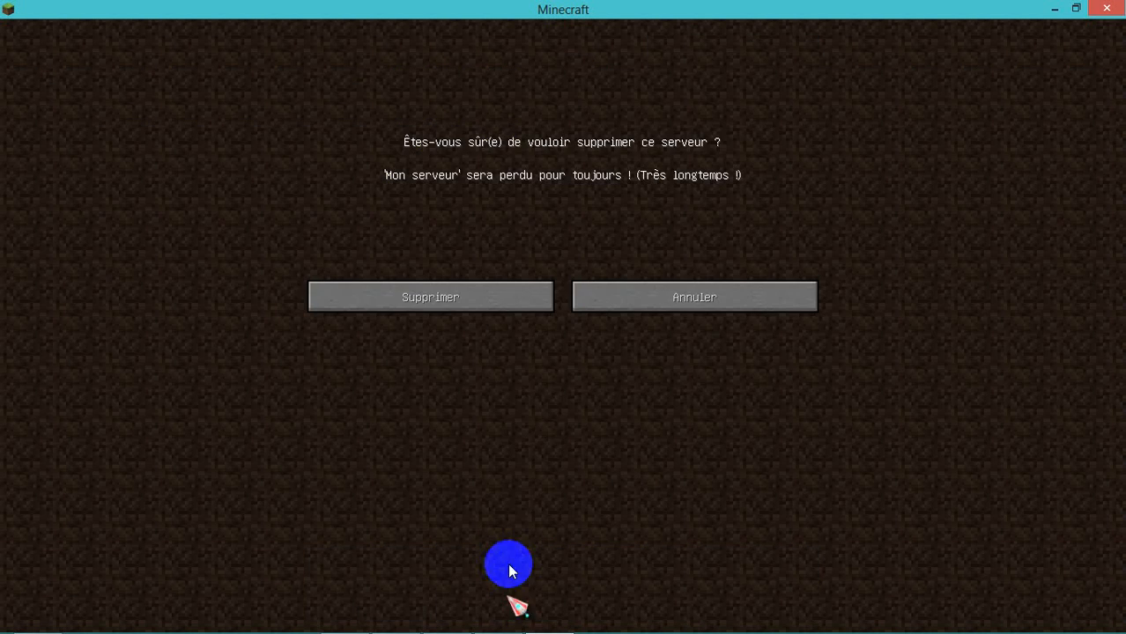
{"action": "left_click", "coordinate": [514, 304]}
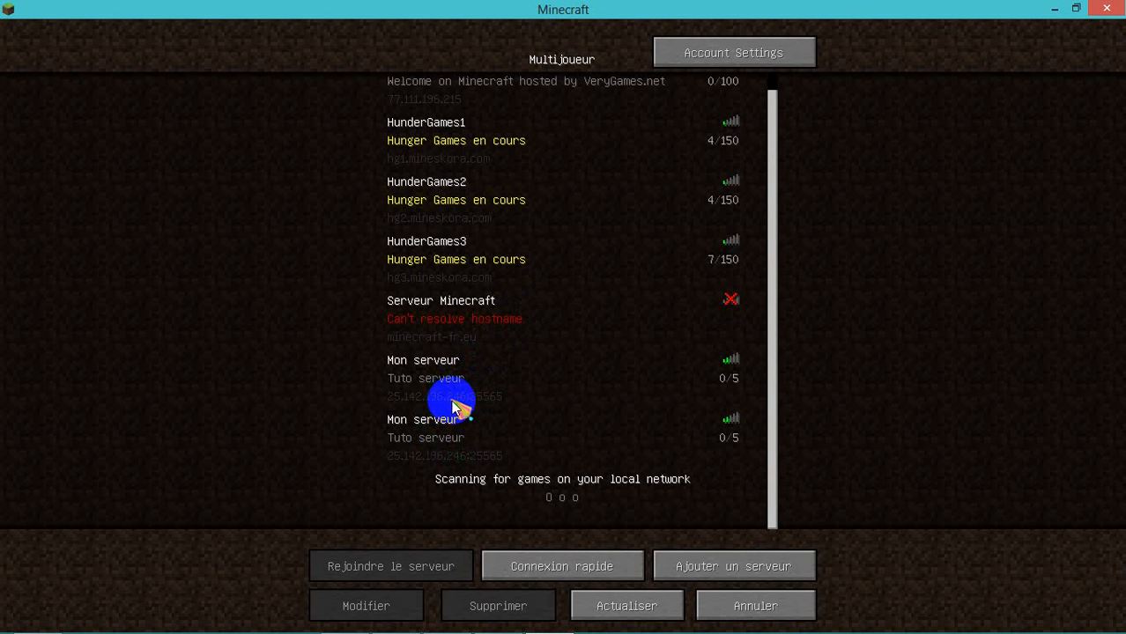
{"action": "left_click", "coordinate": [458, 454]}
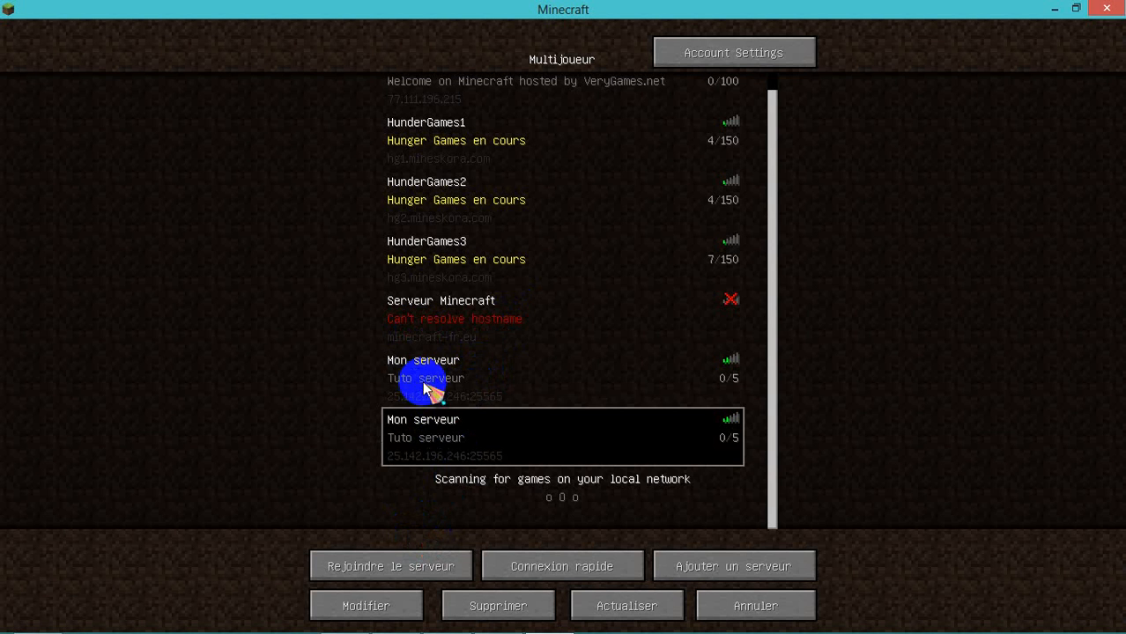
{"action": "left_click", "coordinate": [447, 396]}
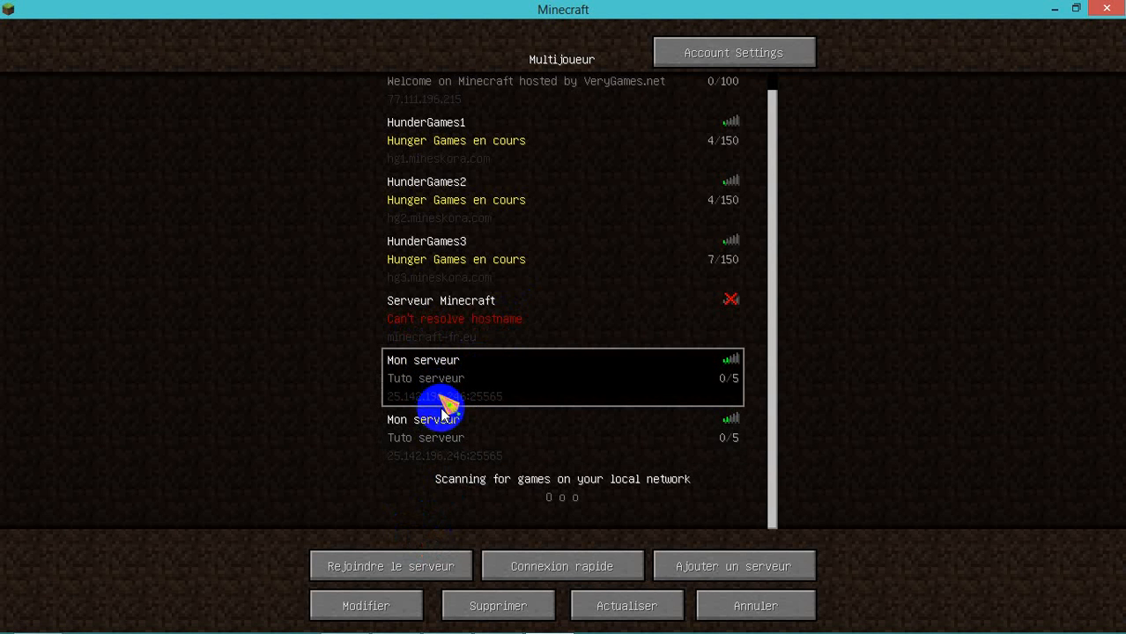
{"action": "left_click", "coordinate": [489, 606]}
{"action": "left_click", "coordinate": [476, 304]}
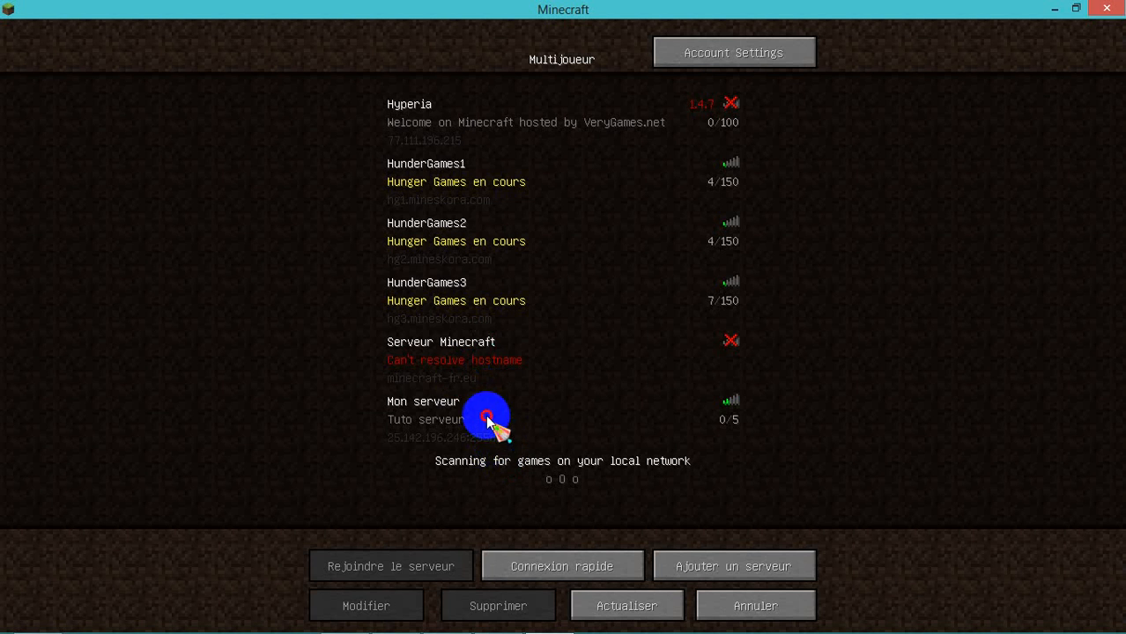
- Join the remaining "Mon serveur" entry from the multiplayer list
{"action": "left_click", "coordinate": [488, 420]}
{"action": "left_click", "coordinate": [436, 561]}
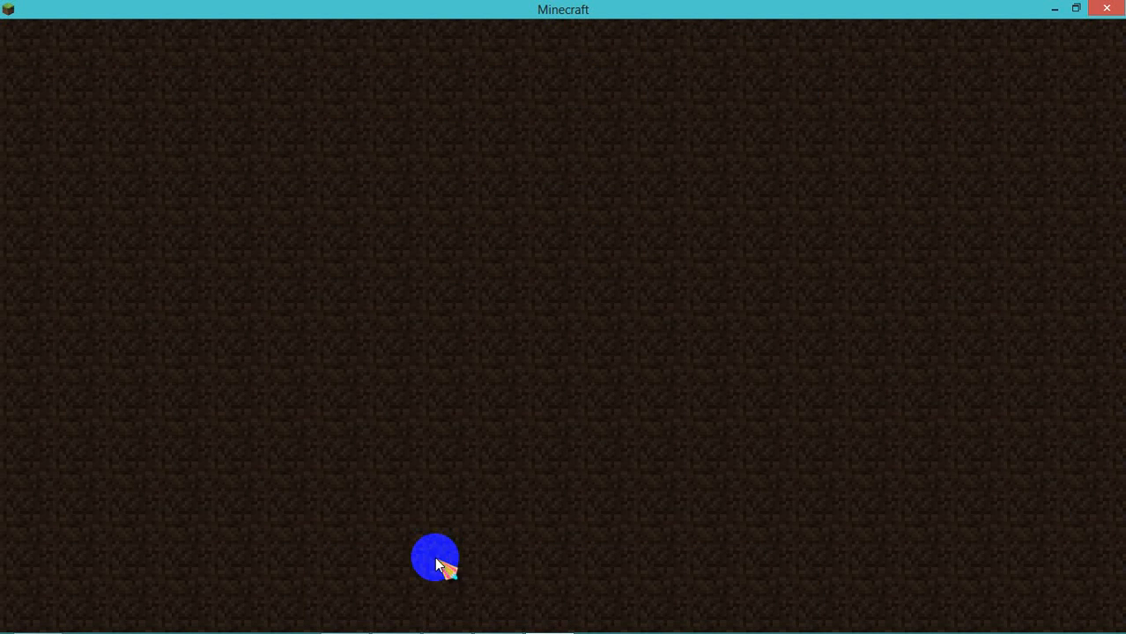